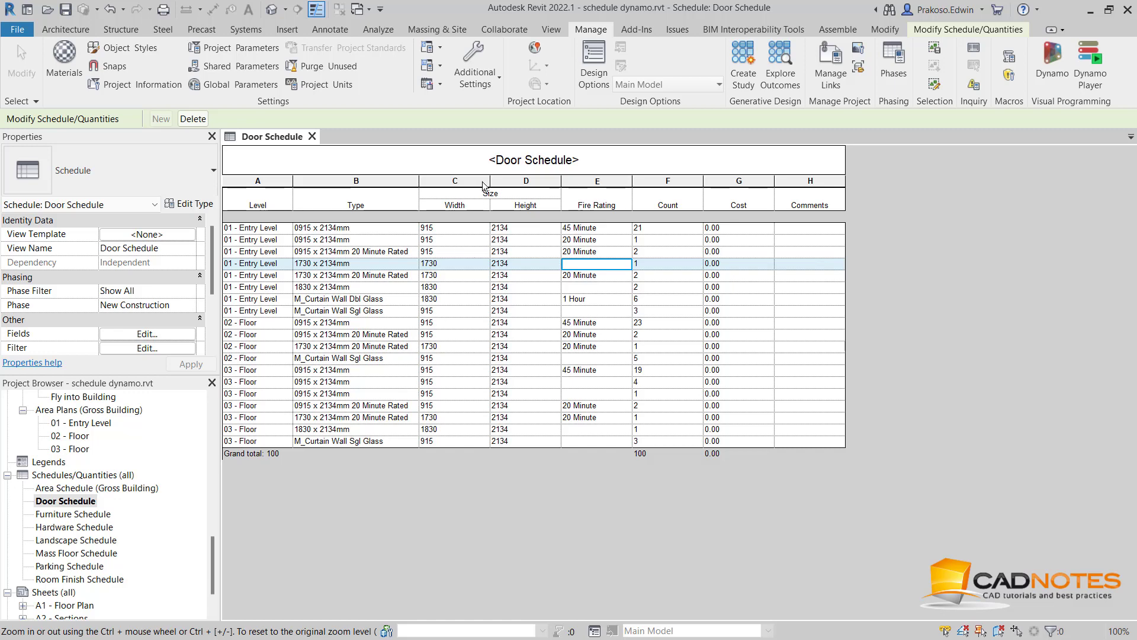
- Look through the View Templates options on the View tab without changing anything
{"action": "left_click", "coordinate": [552, 29]}
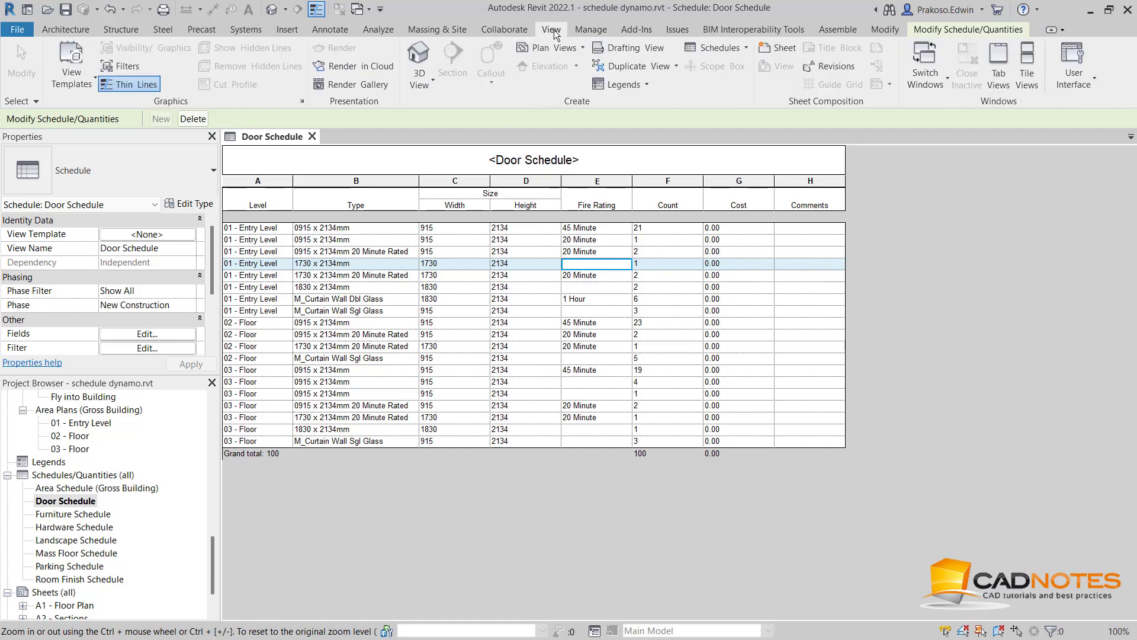
{"action": "left_click", "coordinate": [73, 77]}
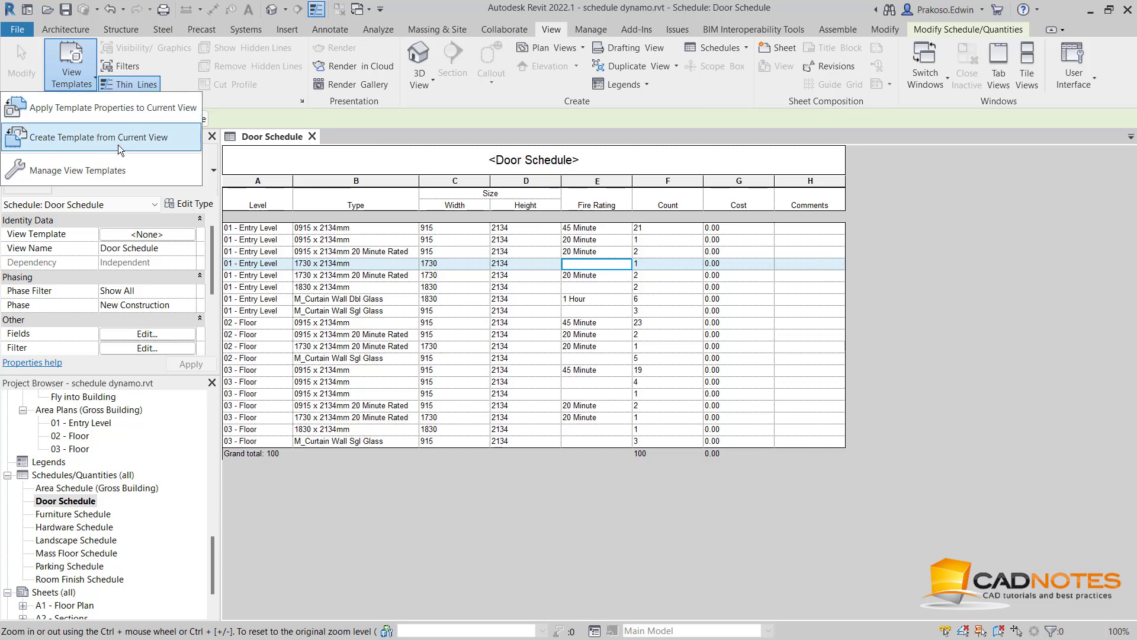
{"action": "left_click", "coordinate": [265, 140]}
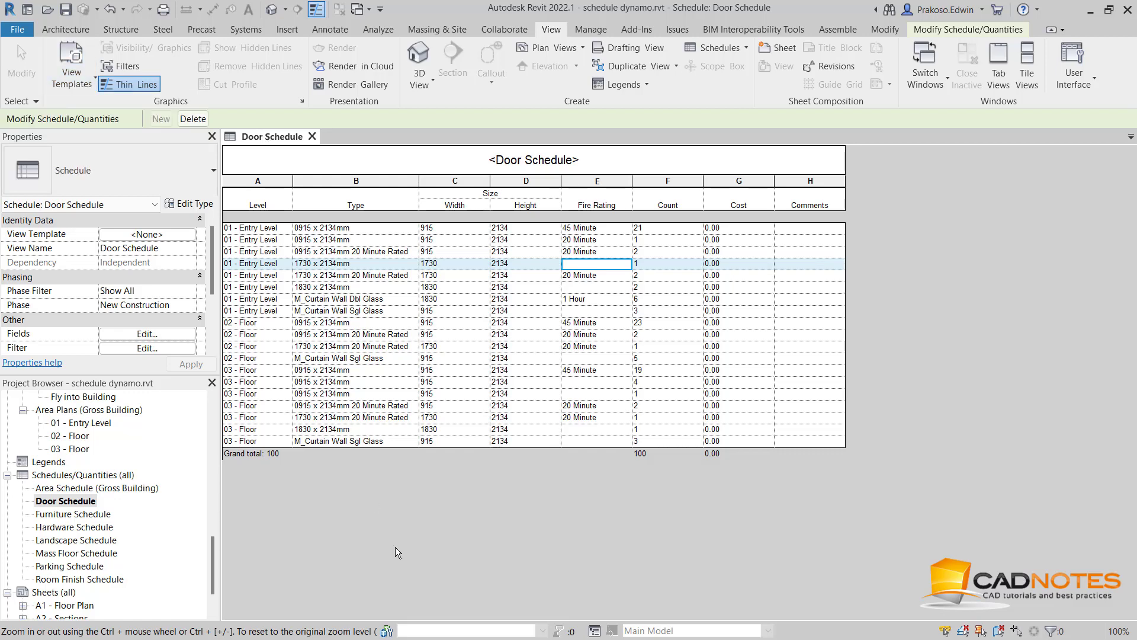
- Create view template 'Standard Door Schedule' from the Door Schedule, with Fields included
{"action": "right_click", "coordinate": [88, 504]}
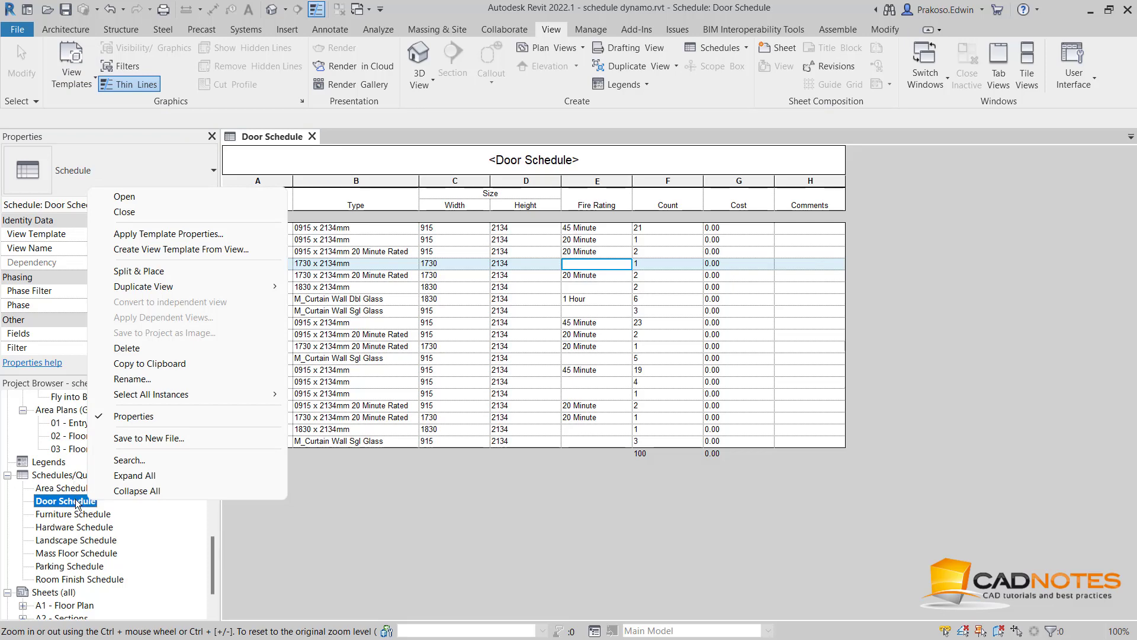
{"action": "left_click", "coordinate": [196, 250]}
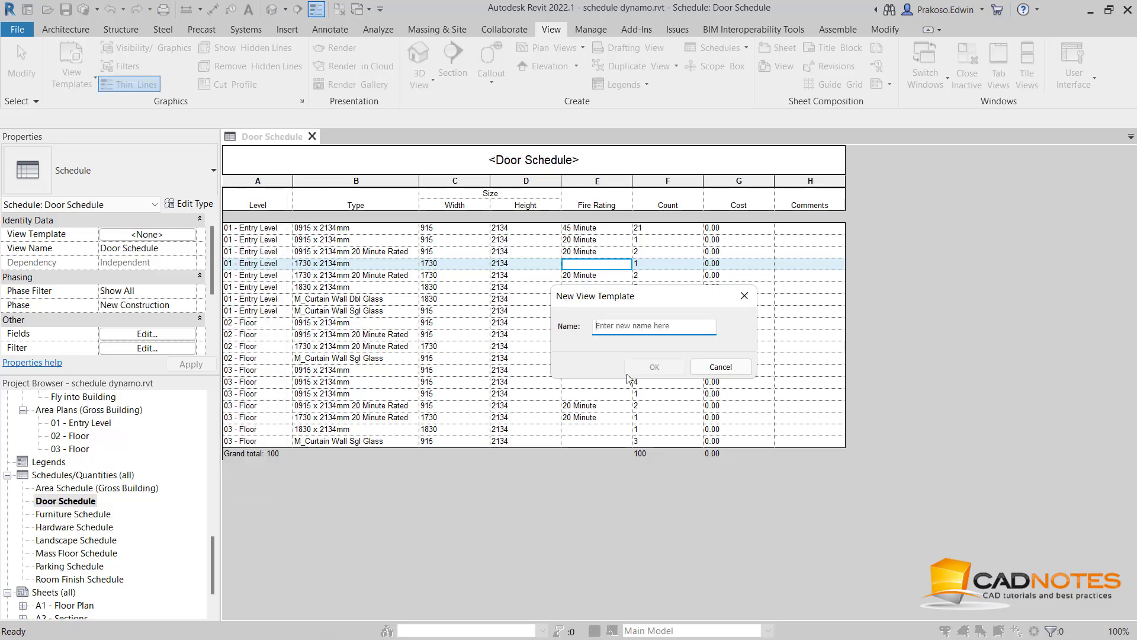
{"action": "type", "text": "Standar"}
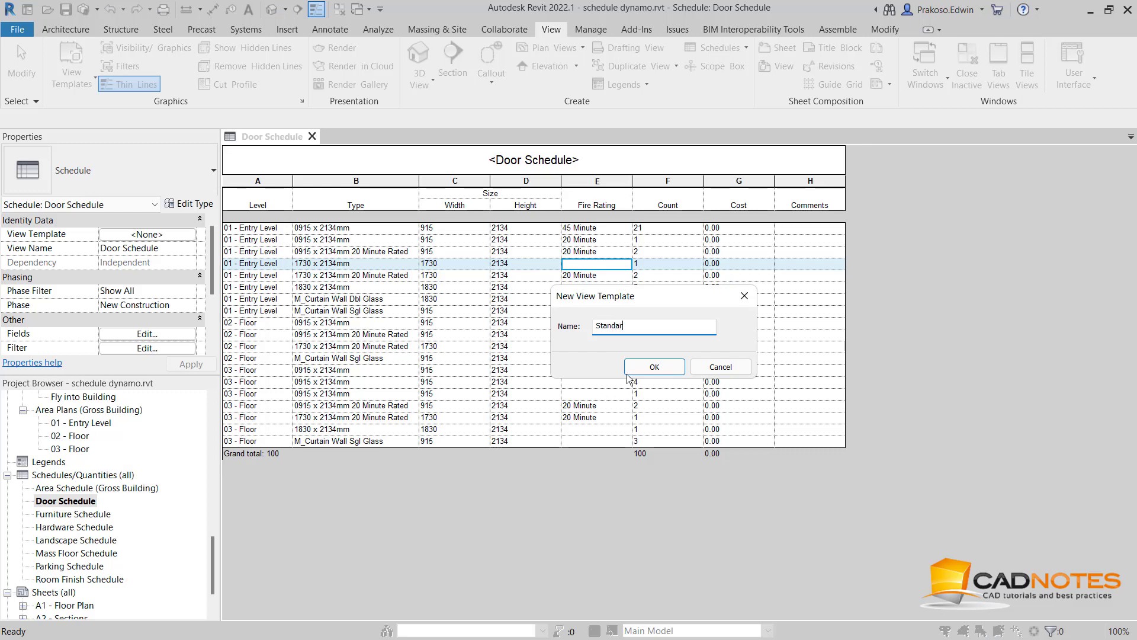
{"action": "type", "text": "d Door Sc"}
{"action": "type", "text": "hedule"}
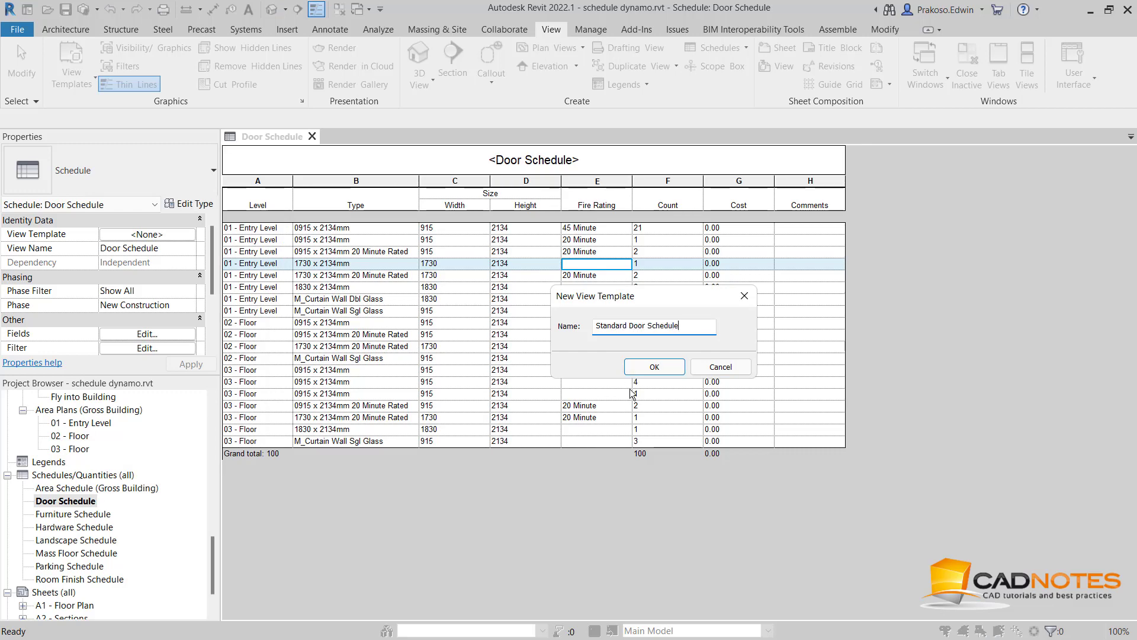
{"action": "left_click", "coordinate": [642, 369]}
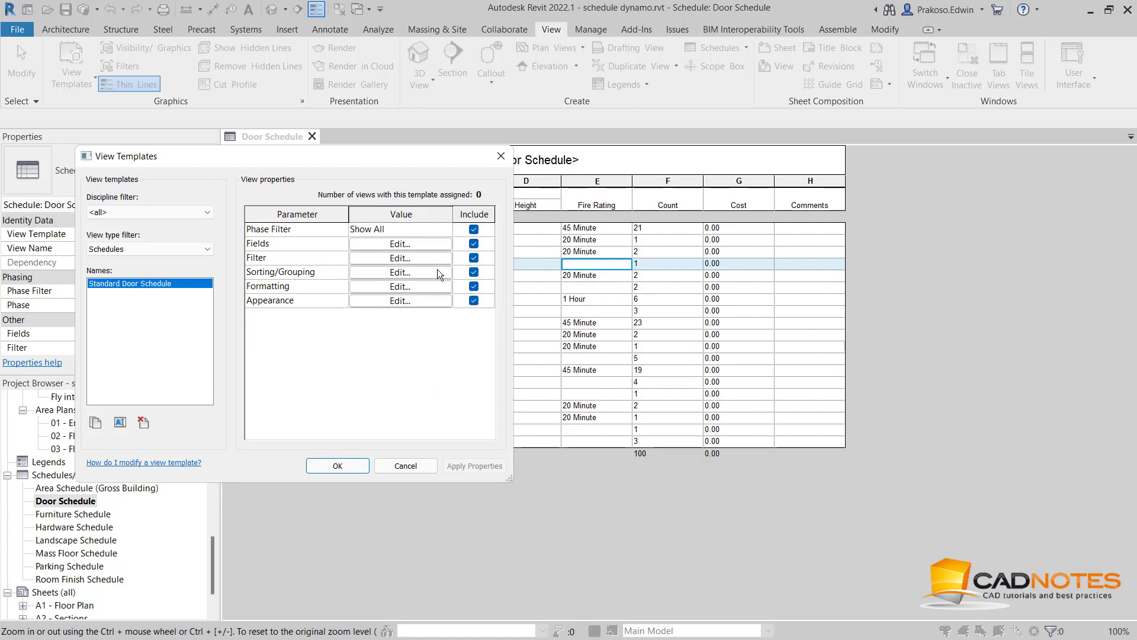
{"action": "left_click", "coordinate": [418, 244]}
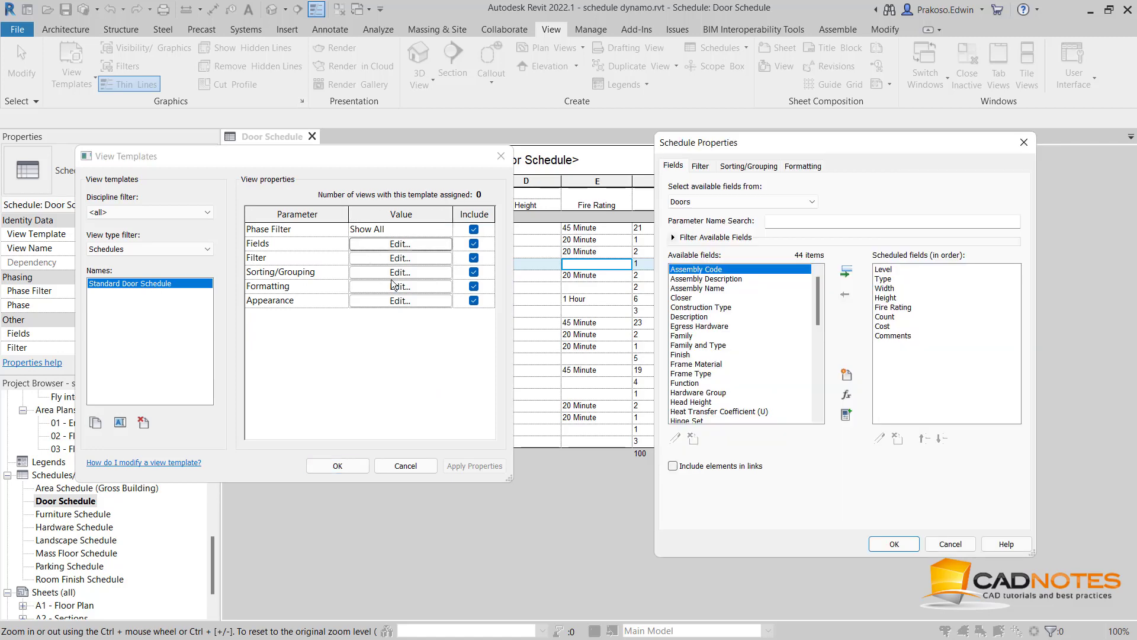
{"action": "left_click", "coordinate": [952, 547]}
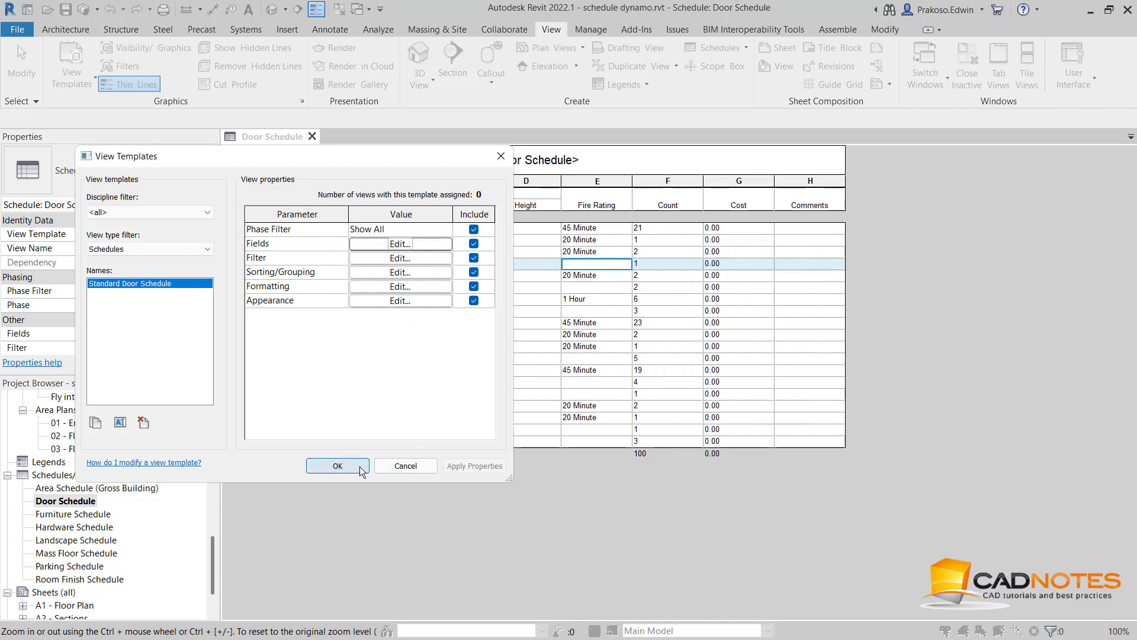
{"action": "left_click", "coordinate": [337, 466]}
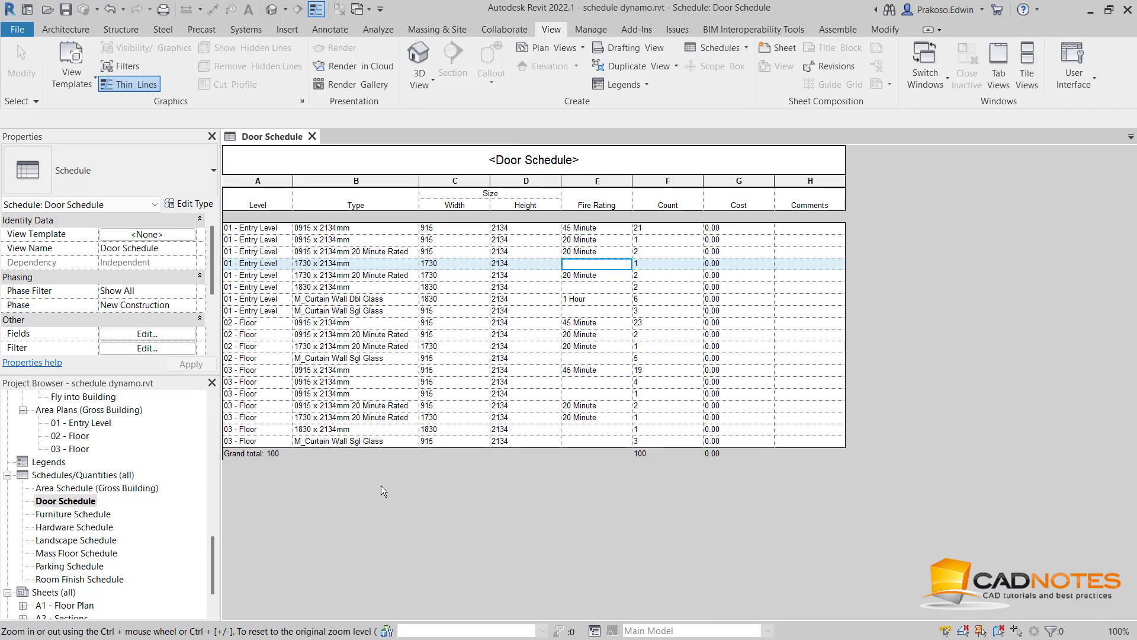
- Attempt to delete the Door Schedule, dismiss the warning, and open the 01 - Entry Level plan
{"action": "right_click", "coordinate": [80, 501]}
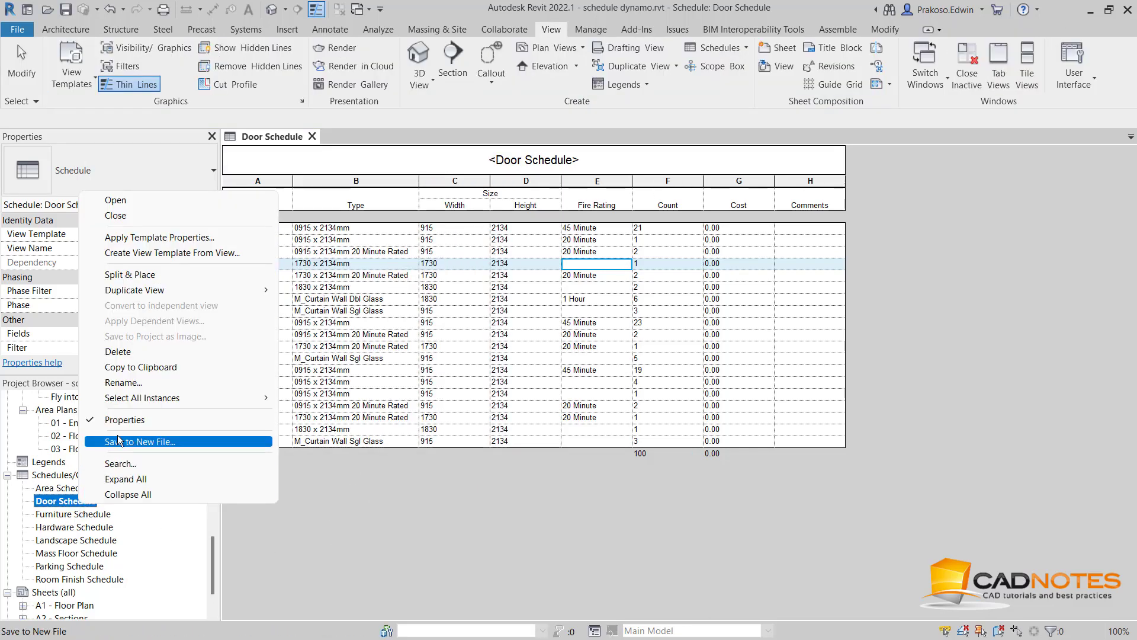
{"action": "left_click", "coordinate": [291, 560]}
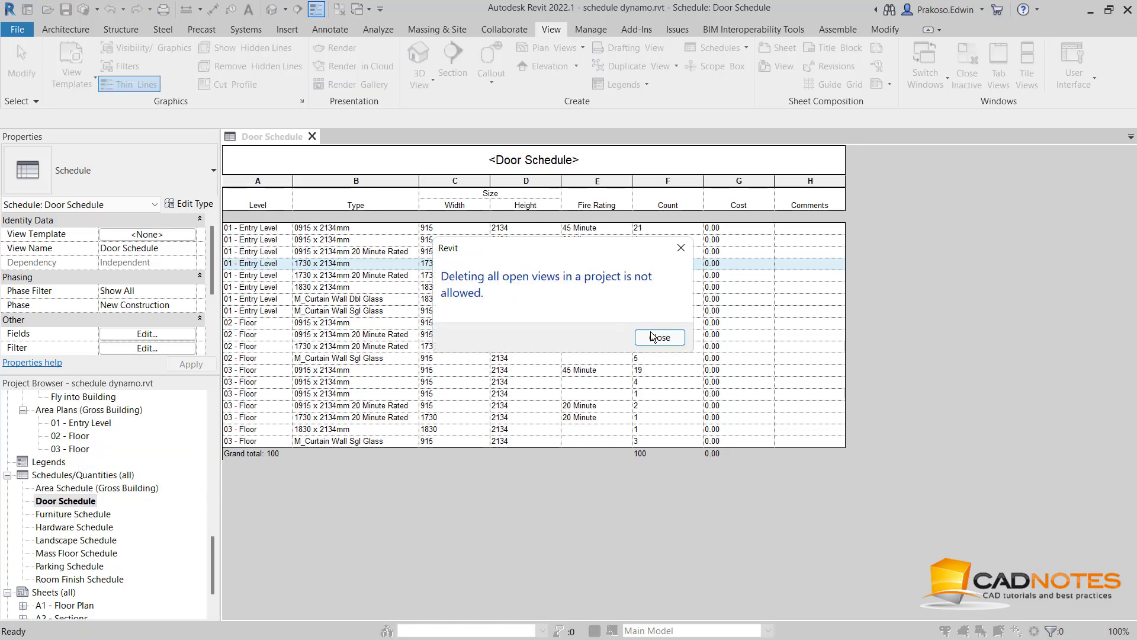
{"action": "left_click", "coordinate": [658, 338]}
{"action": "scroll", "coordinate": [88, 439], "scroll_direction": "up", "scroll_amount": 3}
{"action": "scroll", "coordinate": [88, 439], "scroll_direction": "up", "scroll_amount": 3}
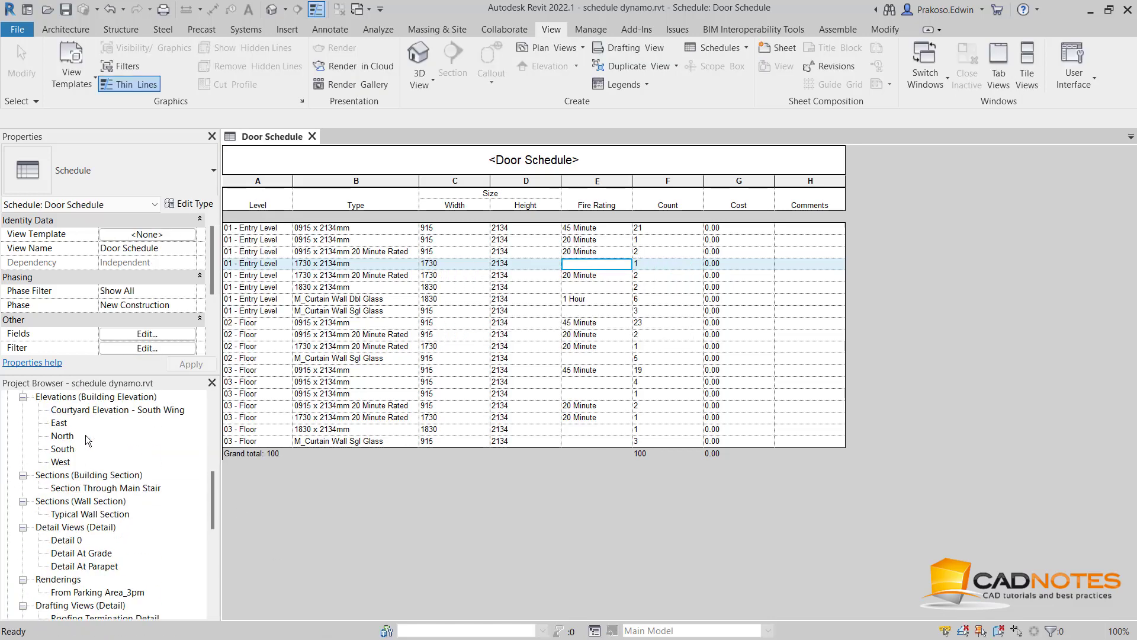
{"action": "scroll", "coordinate": [88, 440], "scroll_direction": "up", "scroll_amount": 5}
{"action": "scroll", "coordinate": [86, 432], "scroll_direction": "up", "scroll_amount": 3}
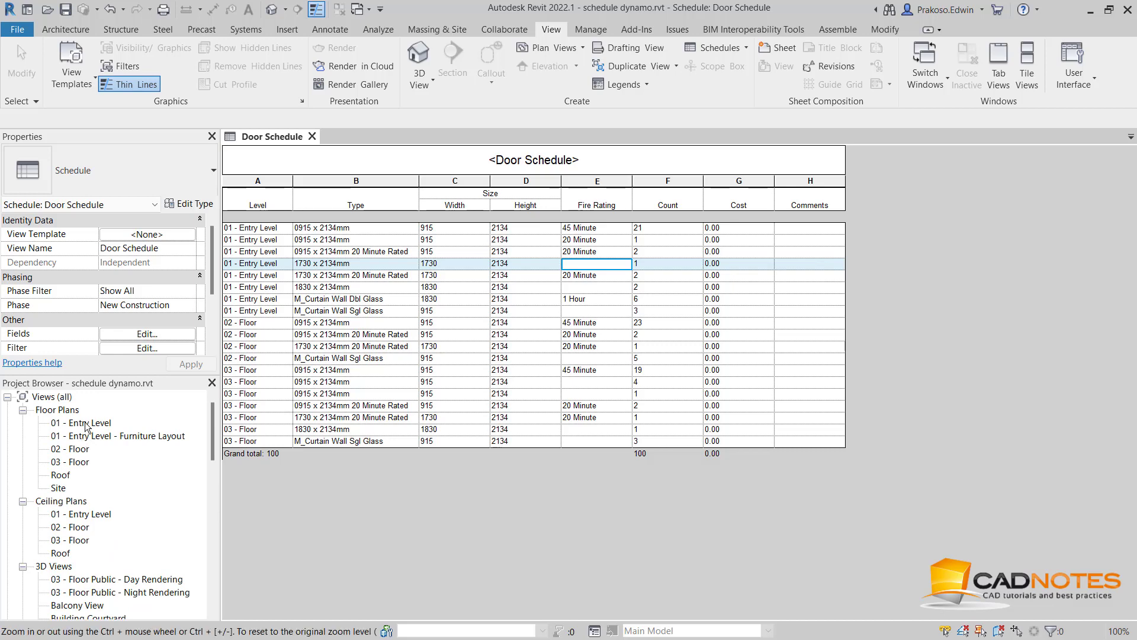
{"action": "left_click", "coordinate": [87, 422]}
{"action": "double_click", "coordinate": [83, 422]}
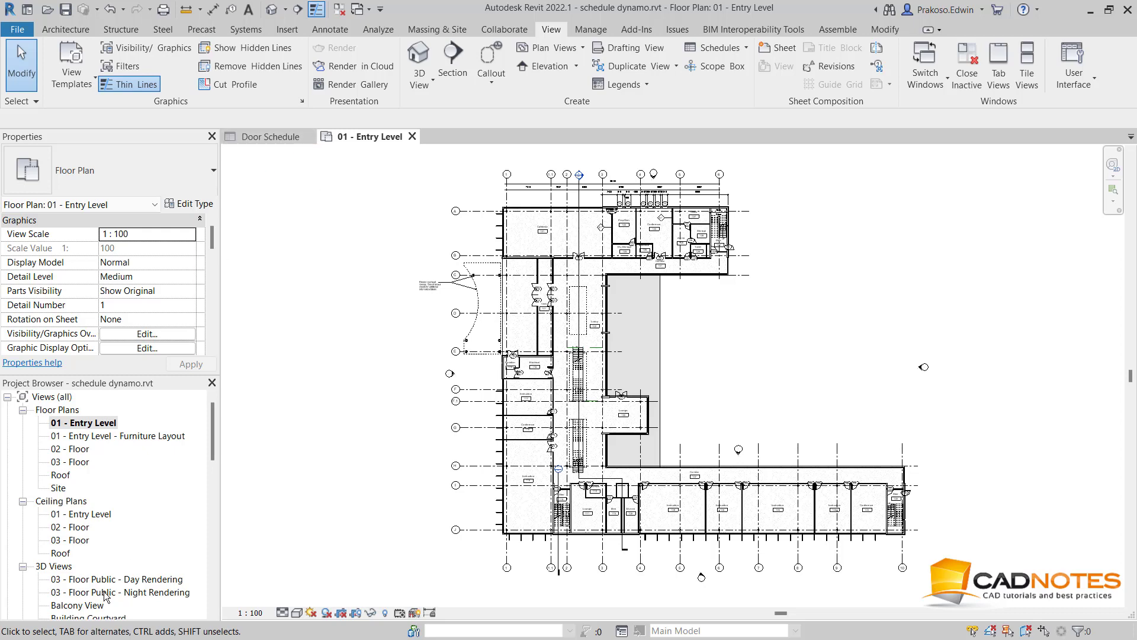
- Delete the Door Schedule view from the Project Browser
{"action": "scroll", "coordinate": [107, 589], "scroll_direction": "down", "scroll_amount": 10}
{"action": "scroll", "coordinate": [107, 590], "scroll_direction": "down", "scroll_amount": 2}
{"action": "scroll", "coordinate": [107, 589], "scroll_direction": "down", "scroll_amount": 5}
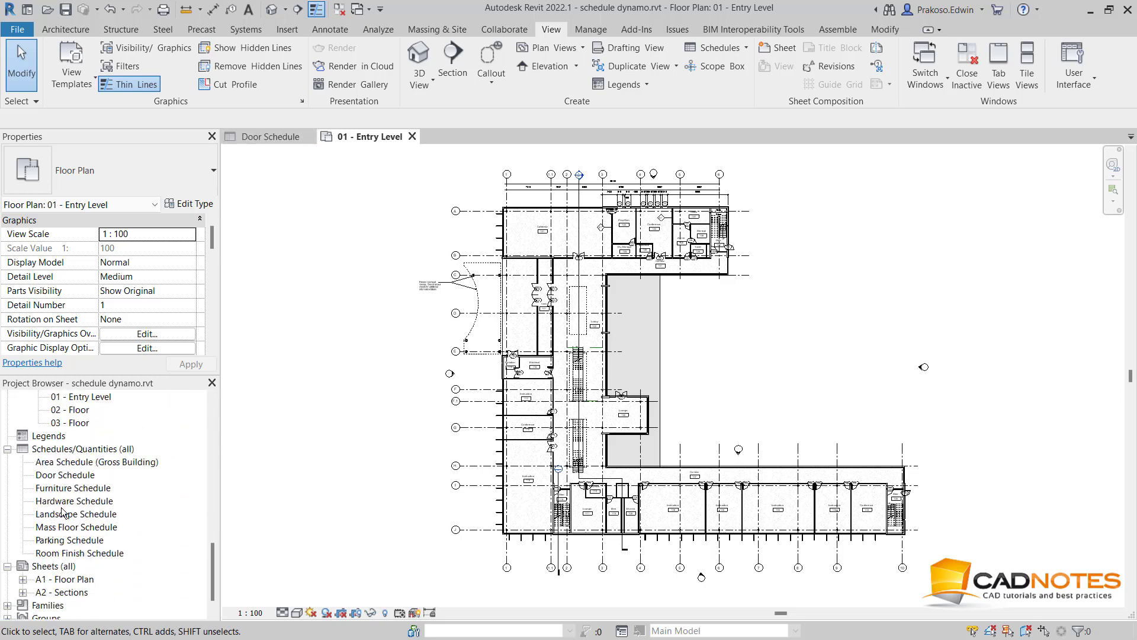
{"action": "right_click", "coordinate": [67, 477]}
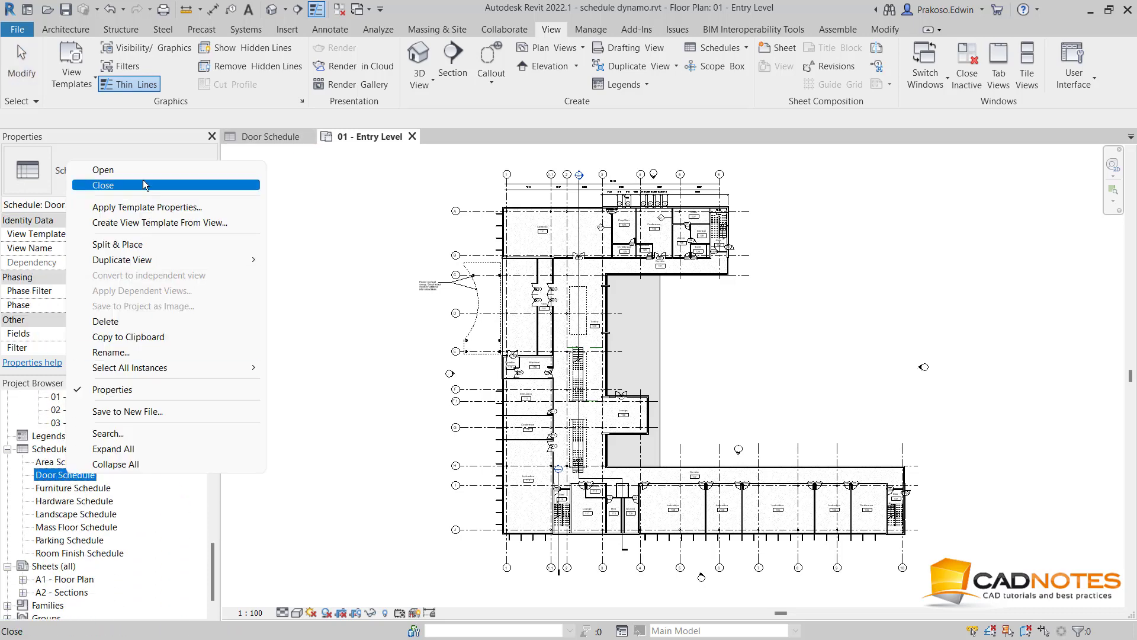
{"action": "key", "text": "Escape"}
{"action": "key", "text": "Delete"}
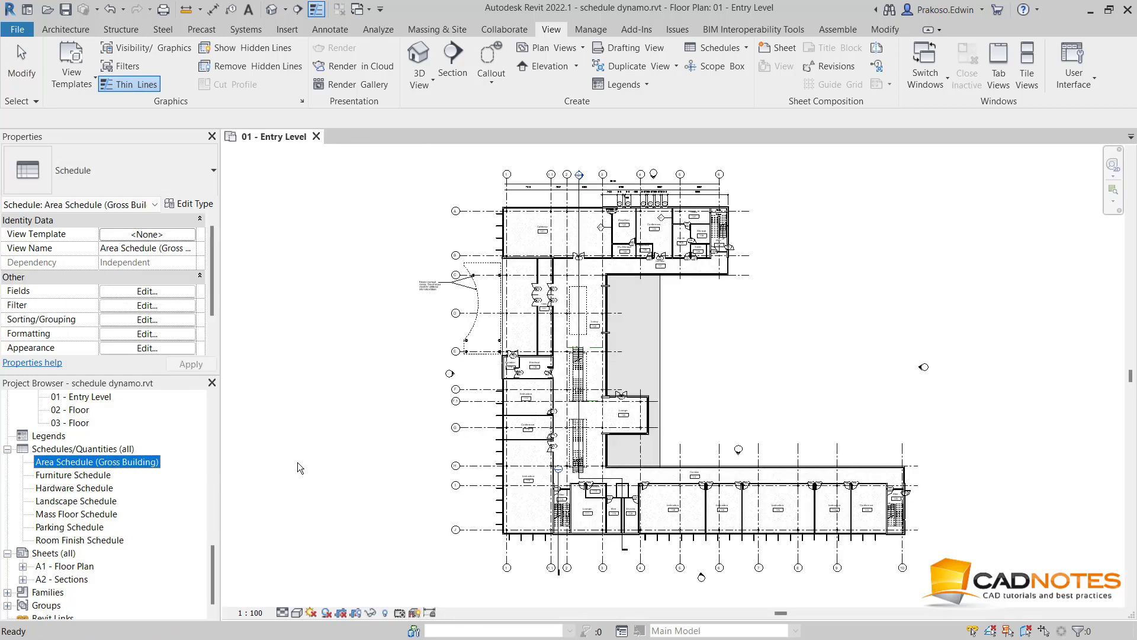
{"action": "left_click", "coordinate": [333, 474]}
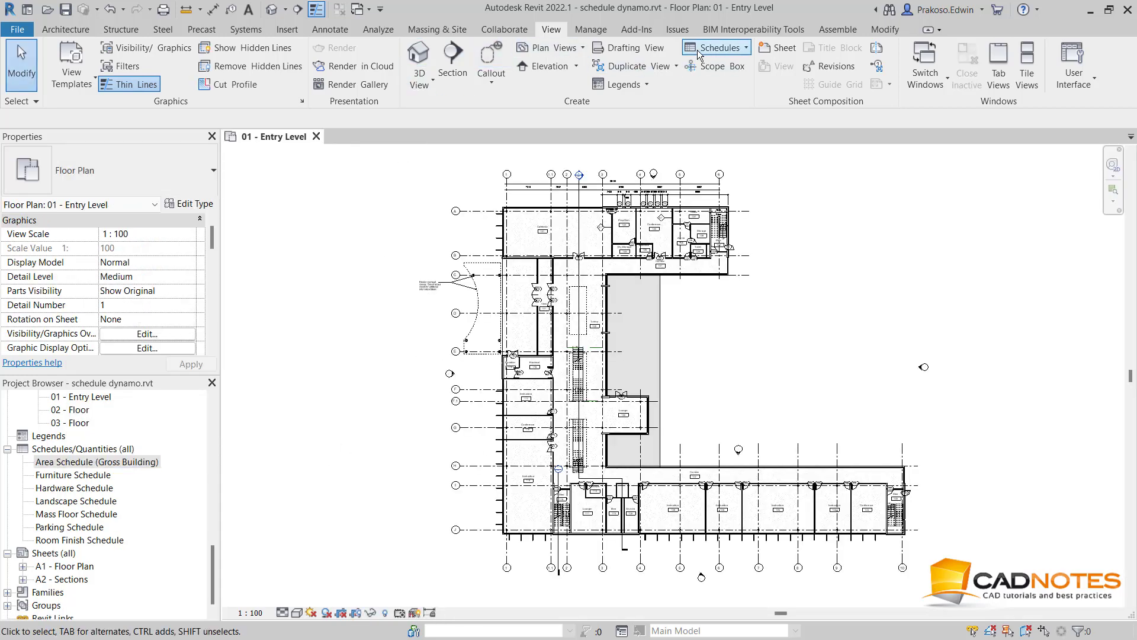
- Start a new schedule with the Doors category
{"action": "left_click", "coordinate": [720, 48]}
{"action": "left_click", "coordinate": [708, 72]}
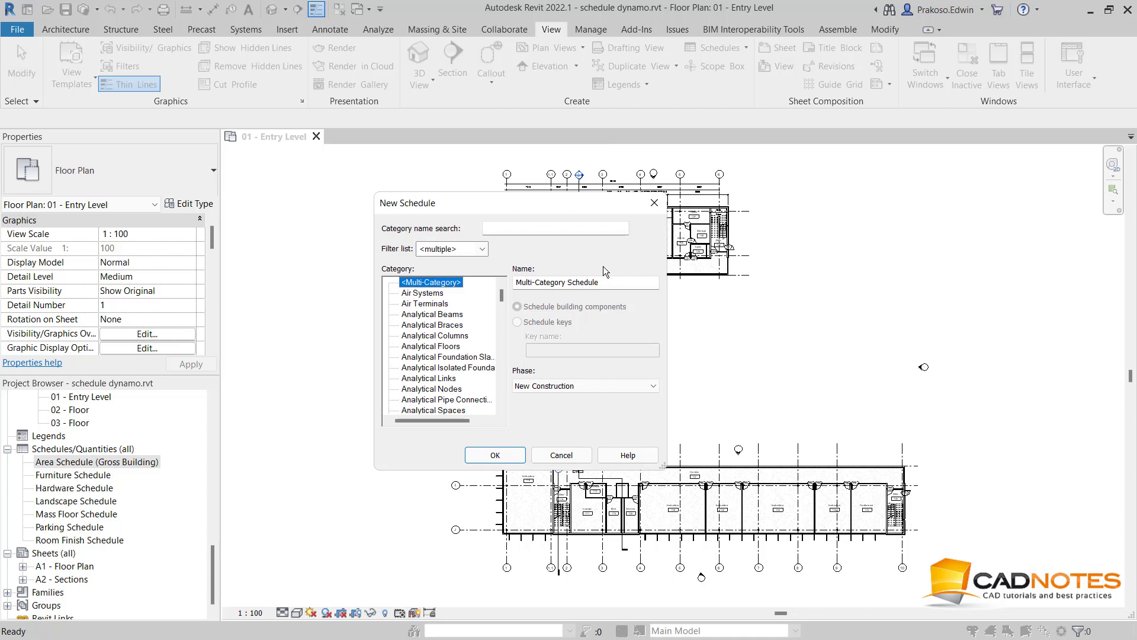
{"action": "left_click", "coordinate": [441, 325]}
{"action": "key", "text": "d"}
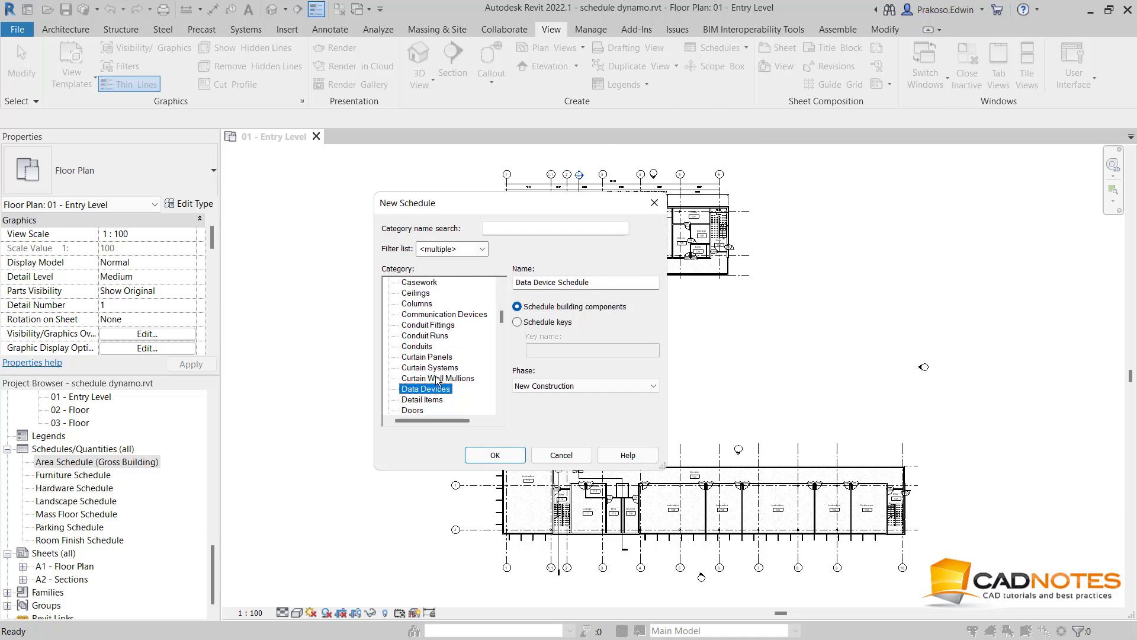
{"action": "left_click", "coordinate": [425, 411]}
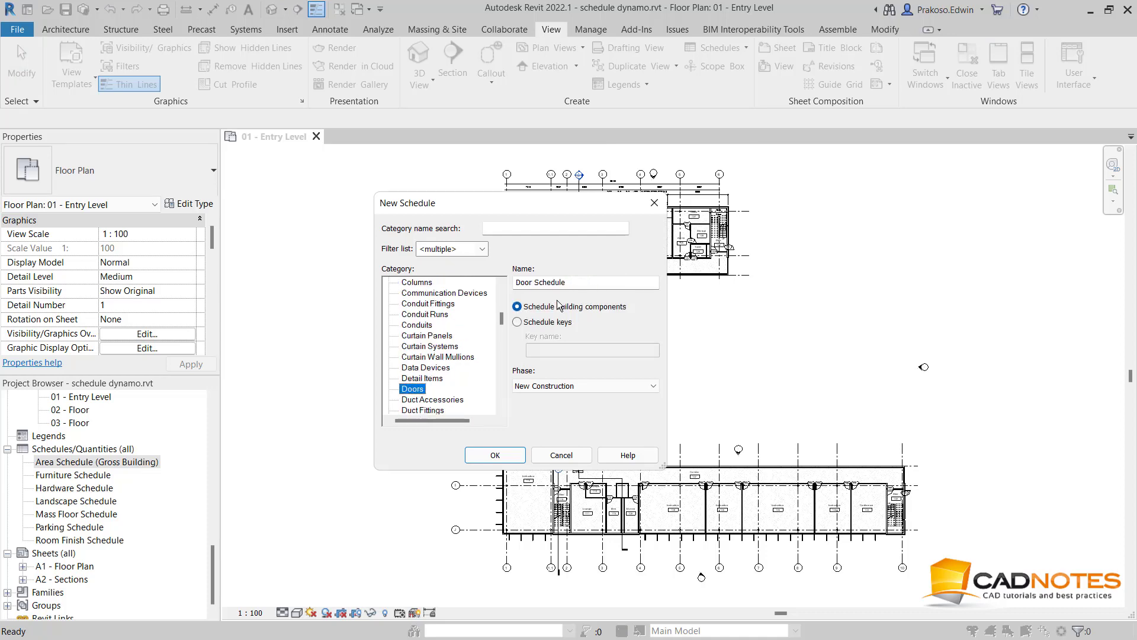
{"action": "left_click", "coordinate": [513, 461]}
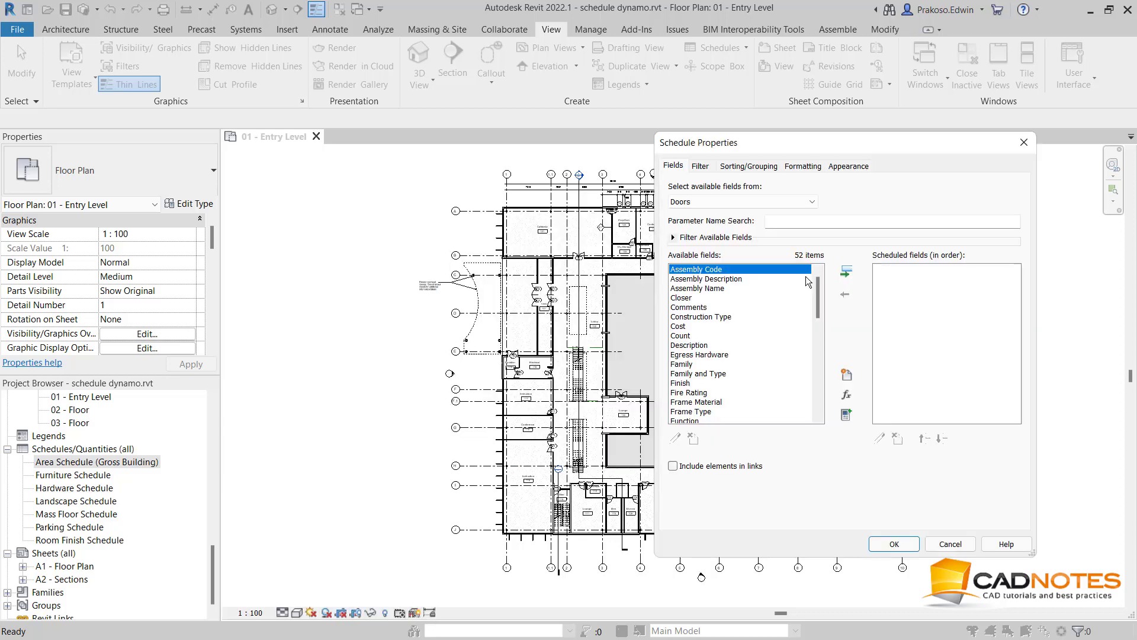
- Add Assembly Code as the schedule's only field and finish it
{"action": "left_click", "coordinate": [895, 544]}
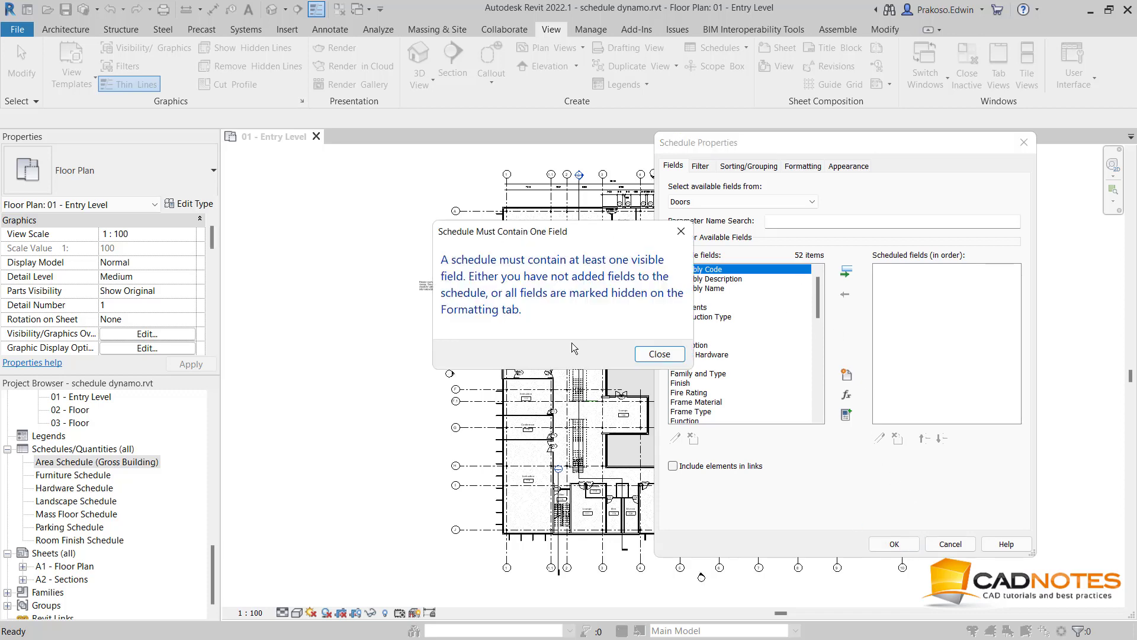
{"action": "left_click", "coordinate": [649, 354]}
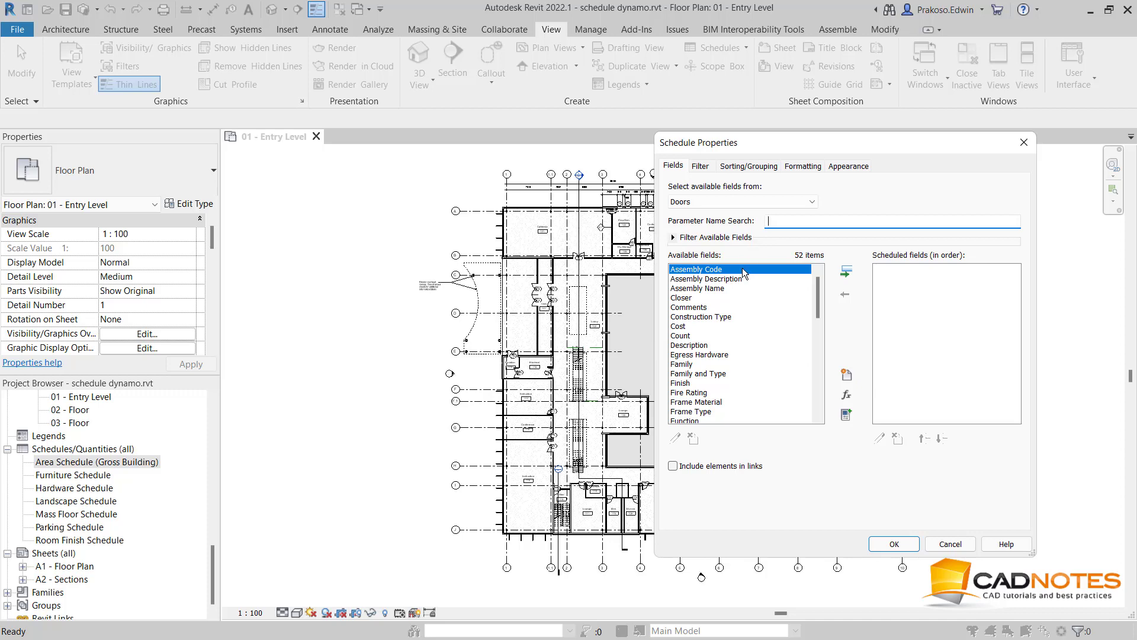
{"action": "mouse_move", "coordinate": [724, 271]}
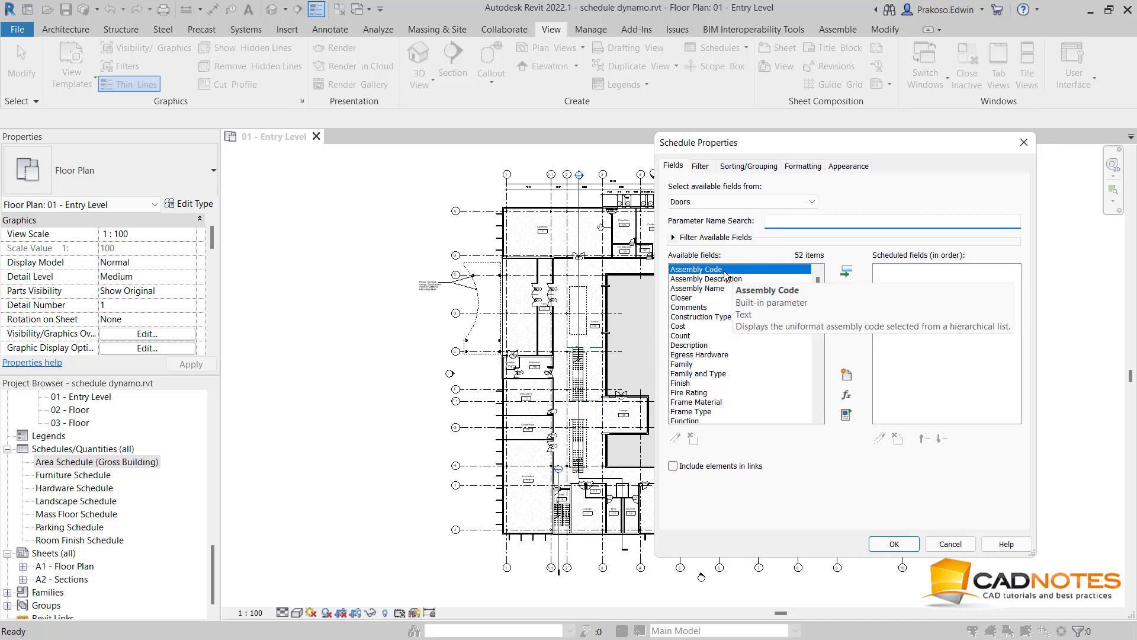
{"action": "double_click", "coordinate": [732, 270]}
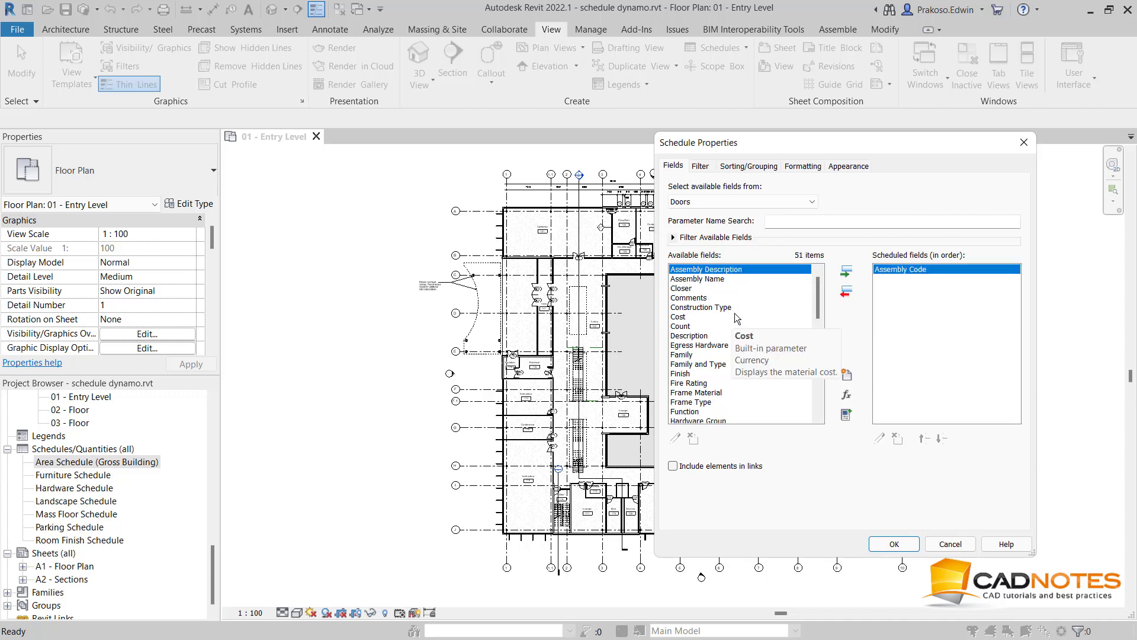
{"action": "left_click", "coordinate": [895, 544]}
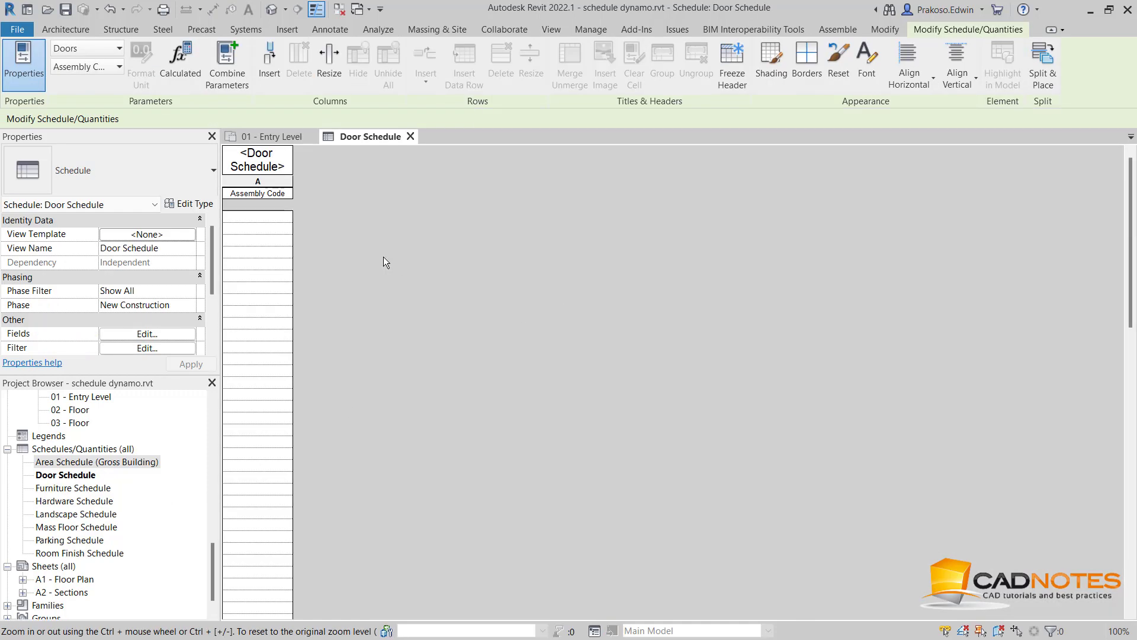
- Assign the Standard Door Schedule view template to the new Door Schedule
{"action": "left_click", "coordinate": [150, 235]}
{"action": "left_click", "coordinate": [110, 293]}
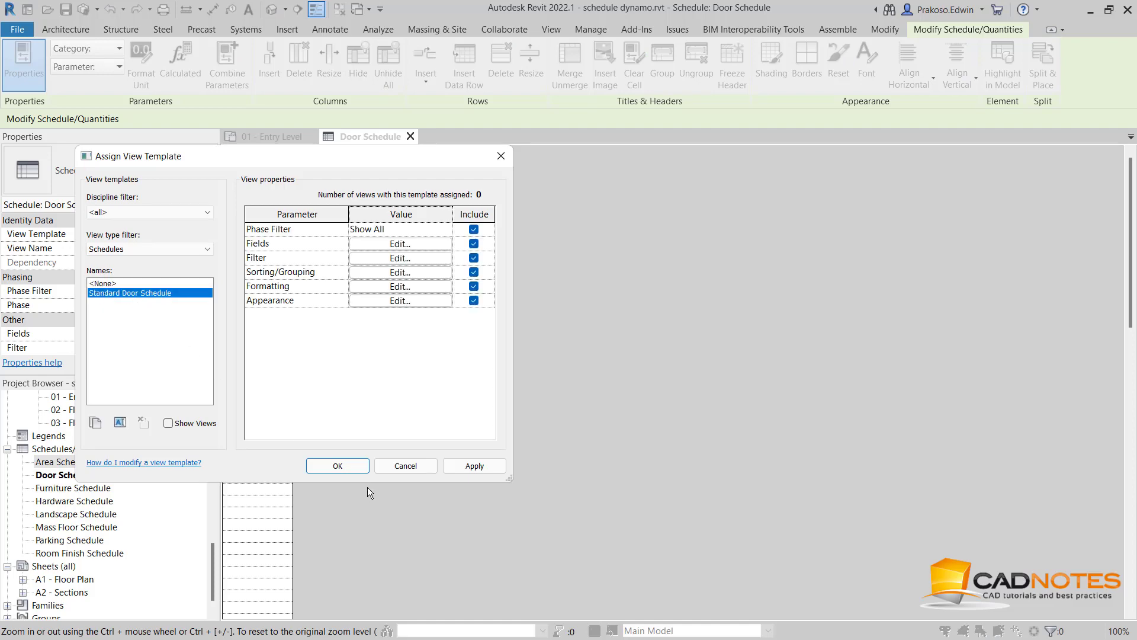
{"action": "left_click", "coordinate": [359, 466]}
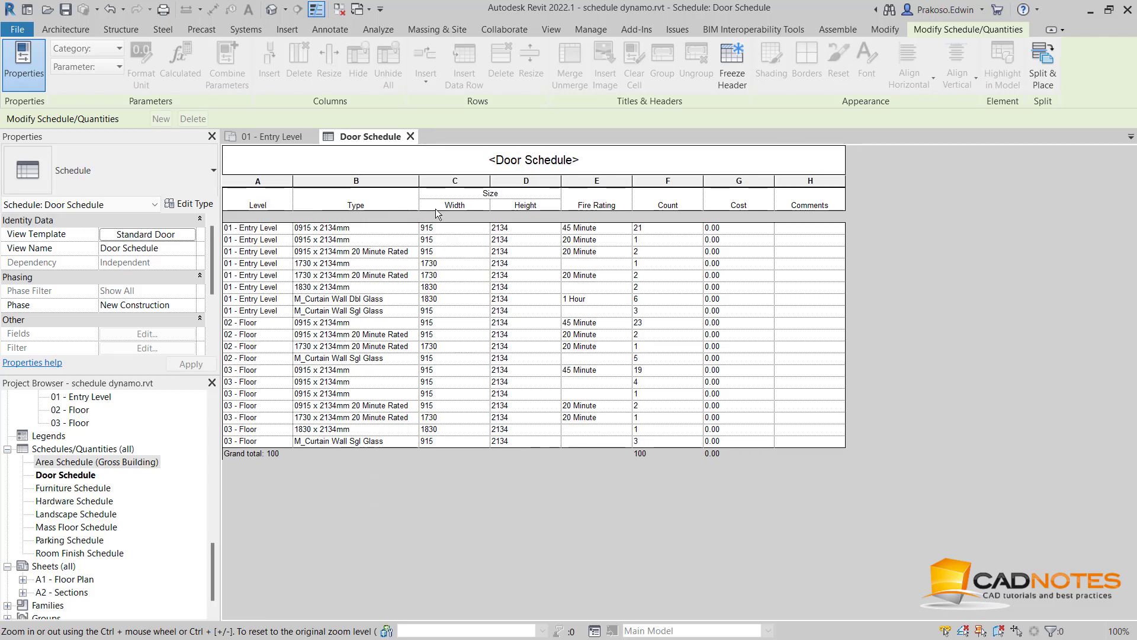
{"action": "mouse_move", "coordinate": [211, 284]}
{"action": "left_click_drag", "start_coordinate": [212, 285], "coordinate": [212, 302]}
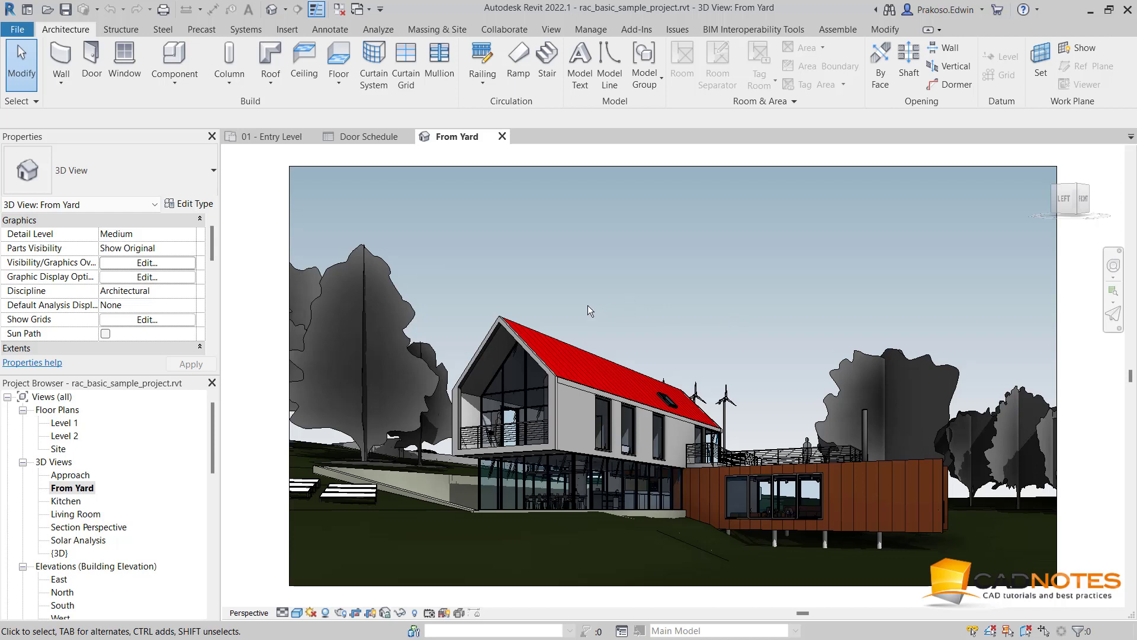
- Start Transfer Project Standards with schedule dynamo.rvt as the source project
{"action": "left_click", "coordinate": [591, 30]}
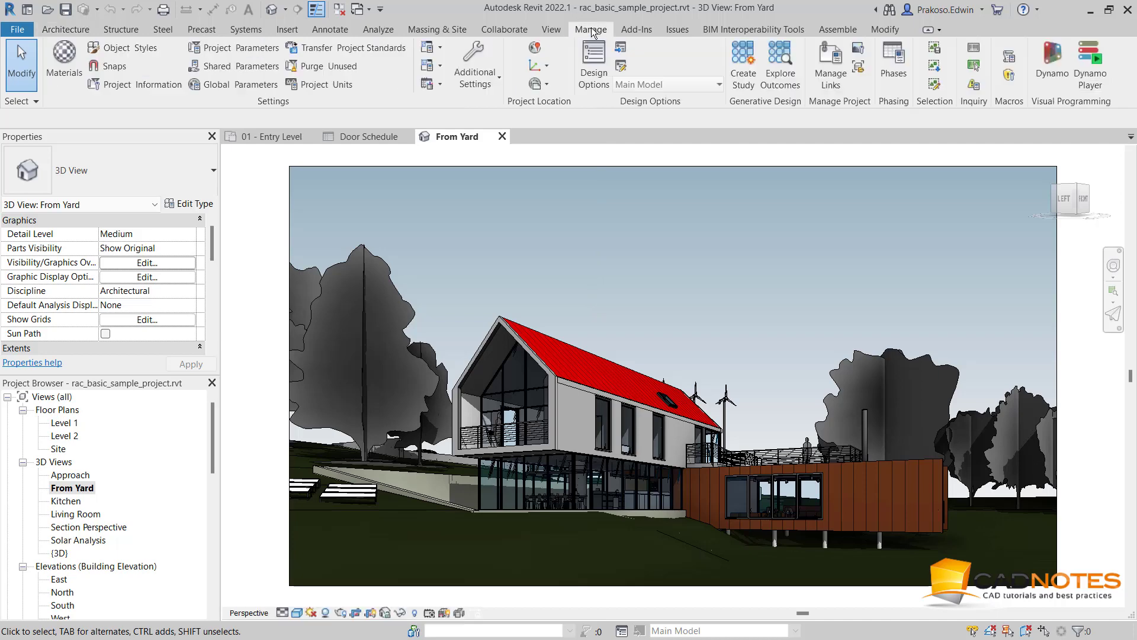
{"action": "left_click", "coordinate": [377, 49]}
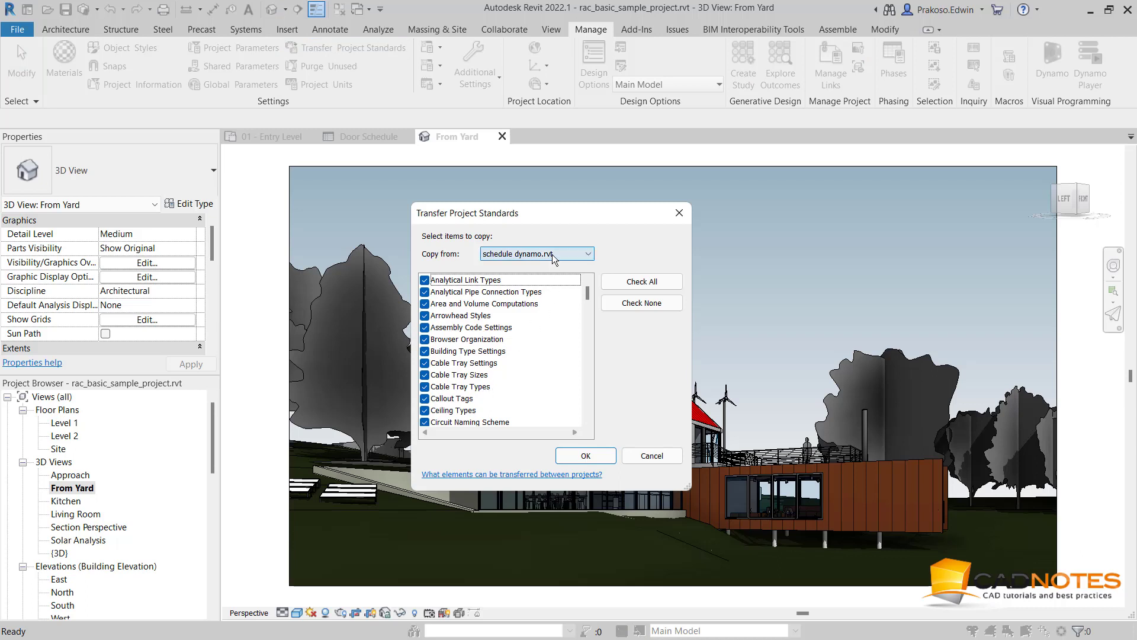
{"action": "left_click", "coordinate": [519, 255]}
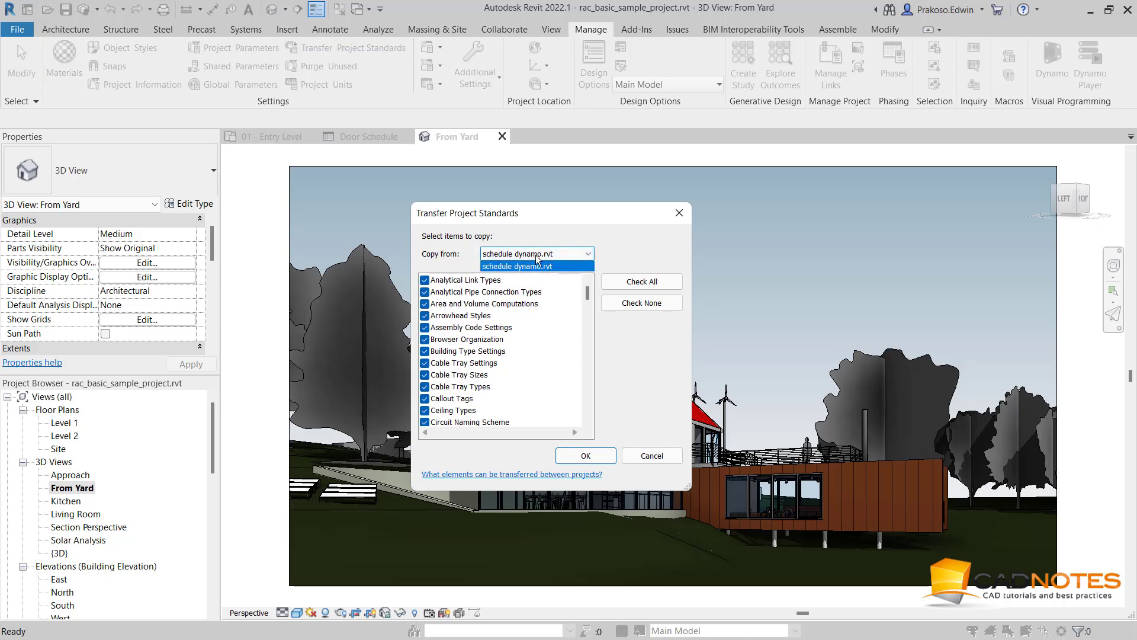
{"action": "left_click", "coordinate": [603, 255]}
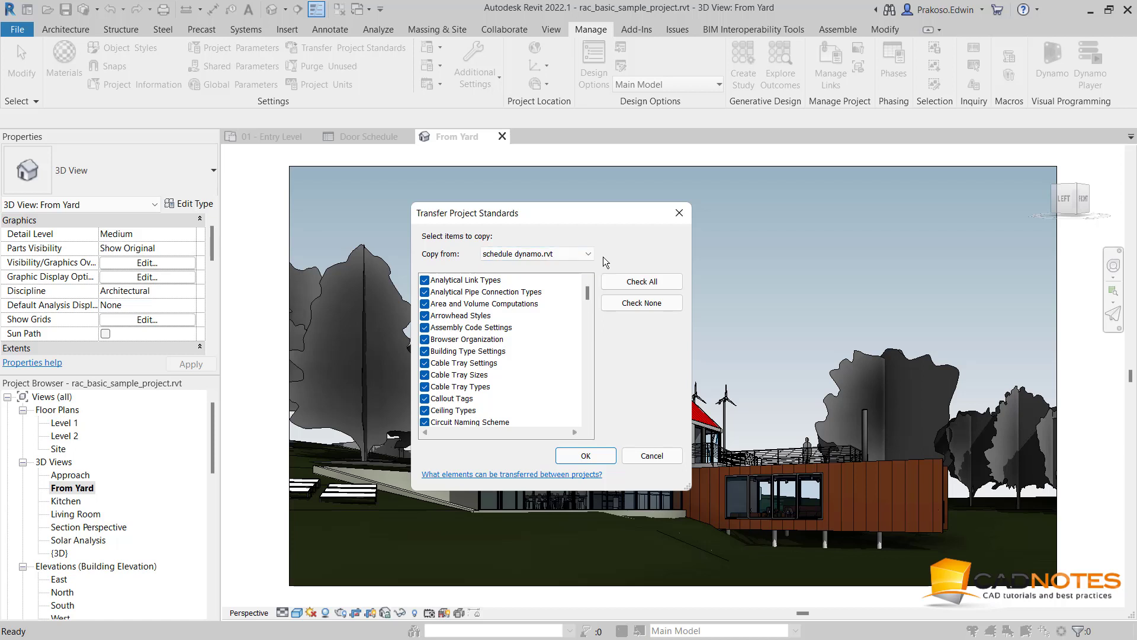
{"action": "left_click", "coordinate": [530, 256]}
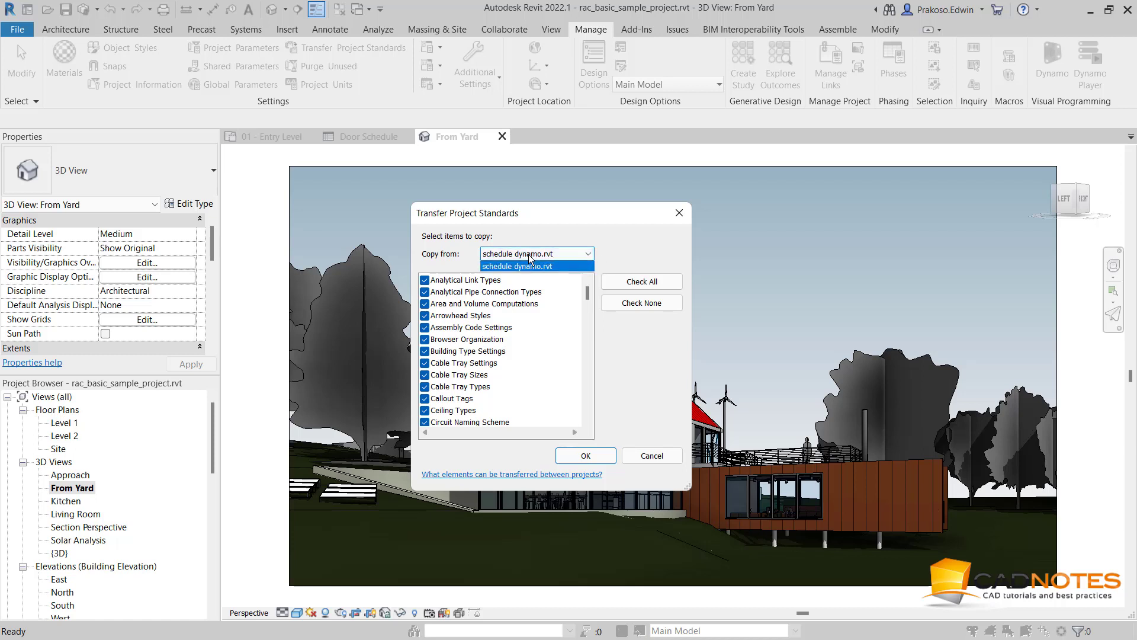
{"action": "left_click", "coordinate": [617, 254]}
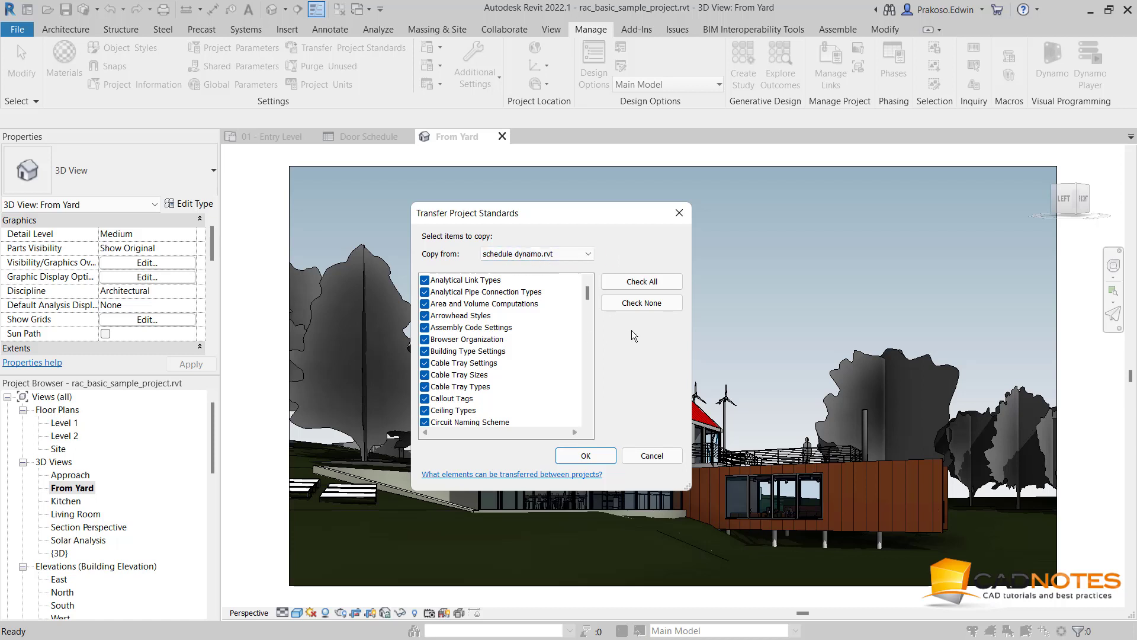
- Transfer only View Templates, overwriting the duplicate types
{"action": "left_click", "coordinate": [638, 303]}
{"action": "left_click_drag", "start_coordinate": [588, 292], "coordinate": [589, 410]}
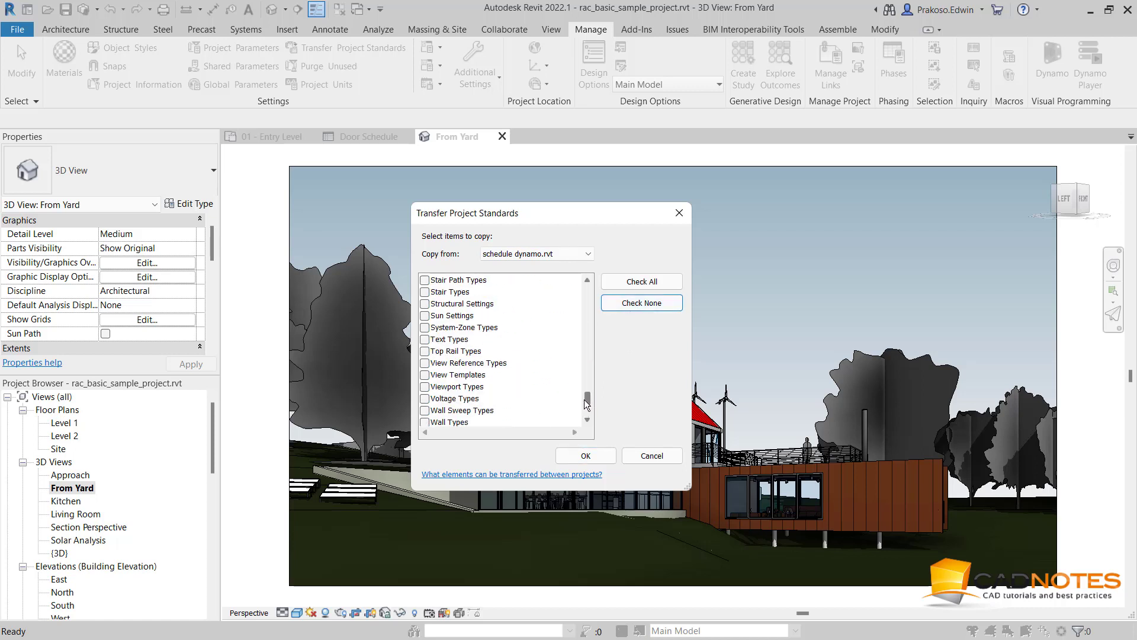
{"action": "left_click", "coordinate": [425, 376]}
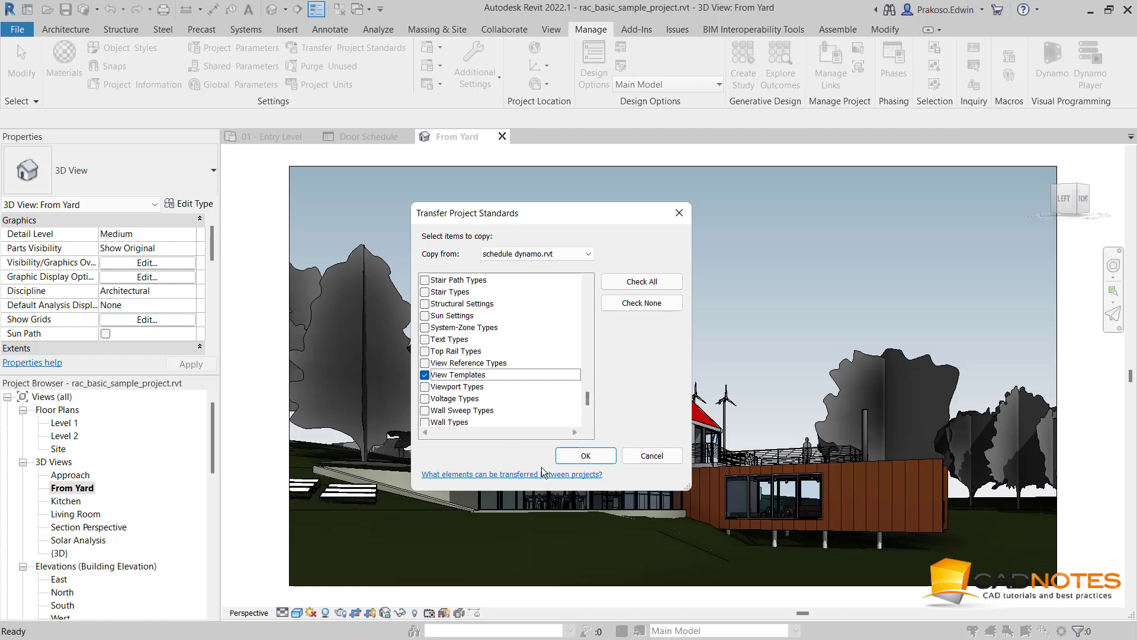
{"action": "left_click", "coordinate": [585, 455]}
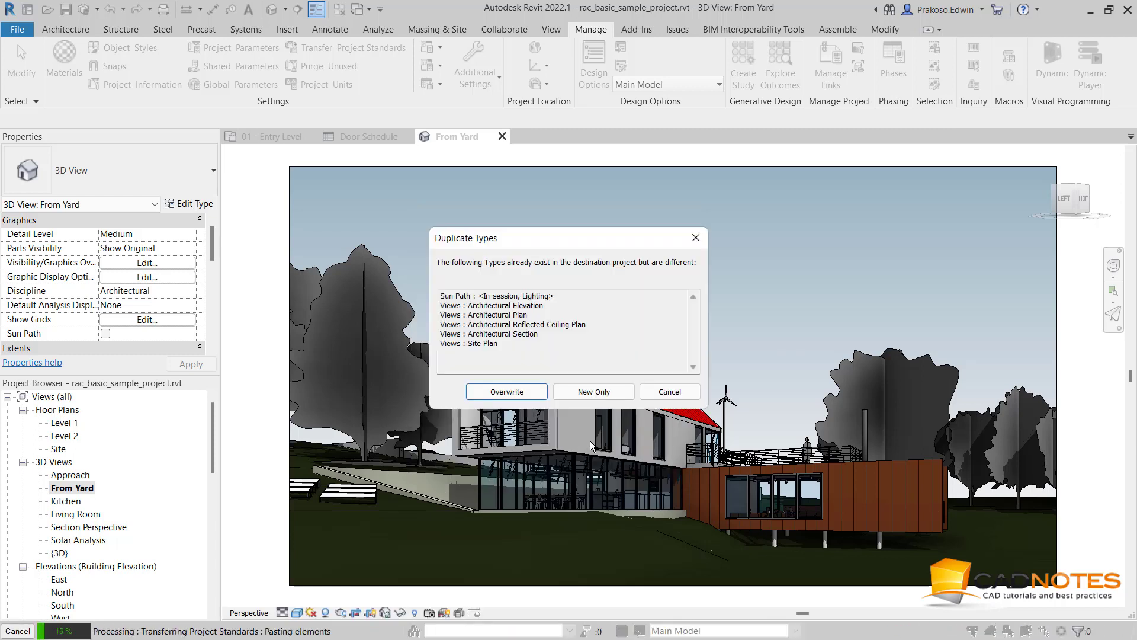
{"action": "left_click", "coordinate": [507, 344]}
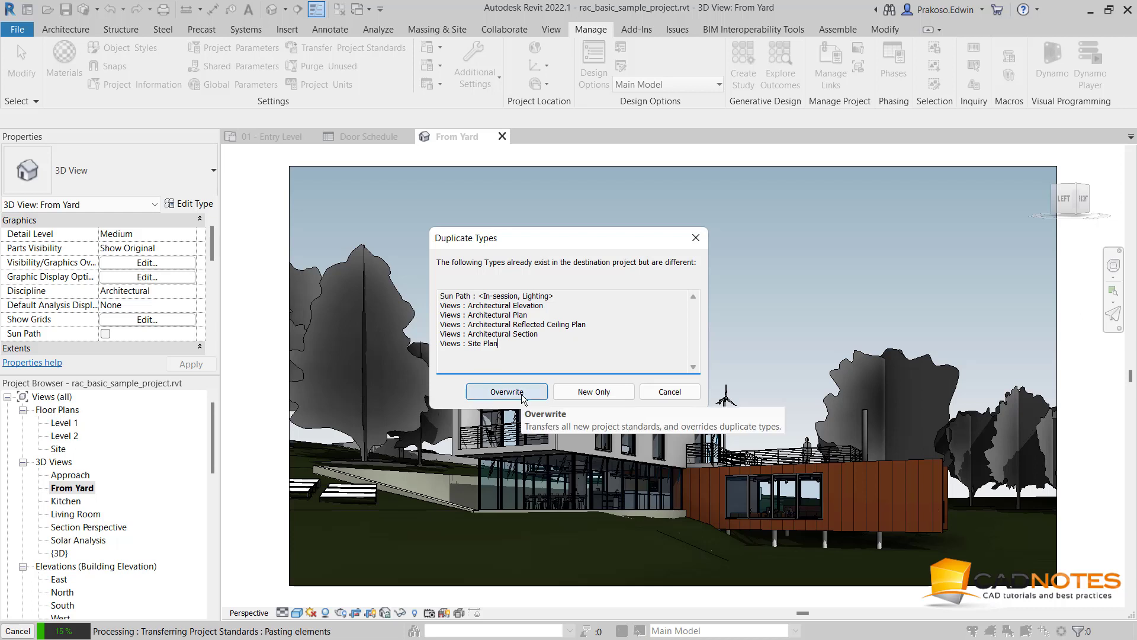
{"action": "left_click", "coordinate": [600, 391]}
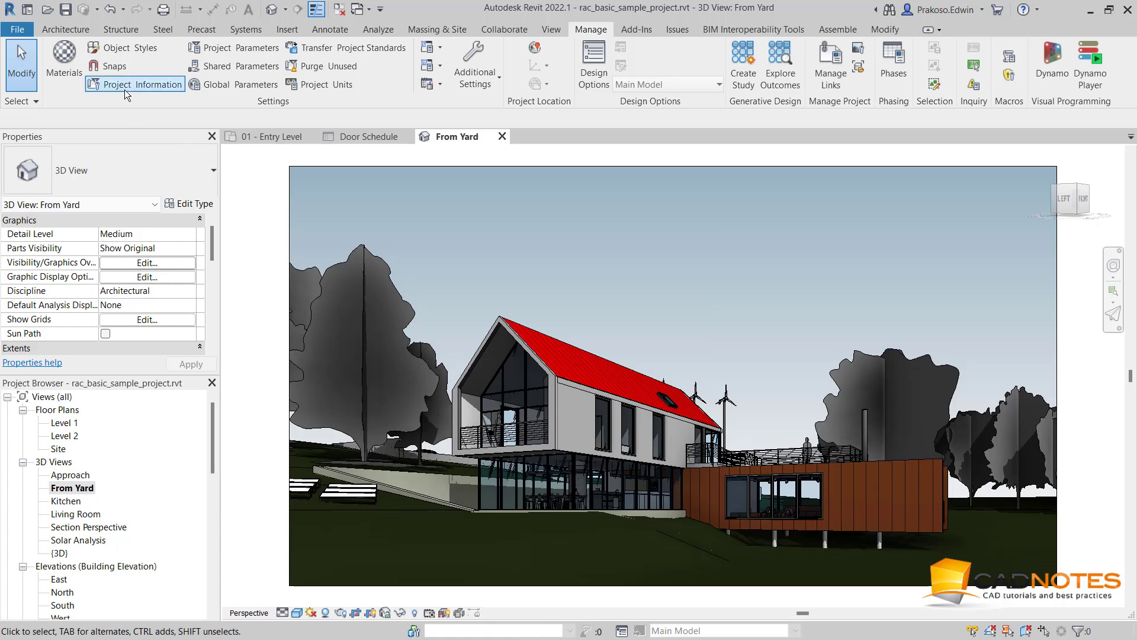
{"action": "left_click", "coordinate": [551, 29]}
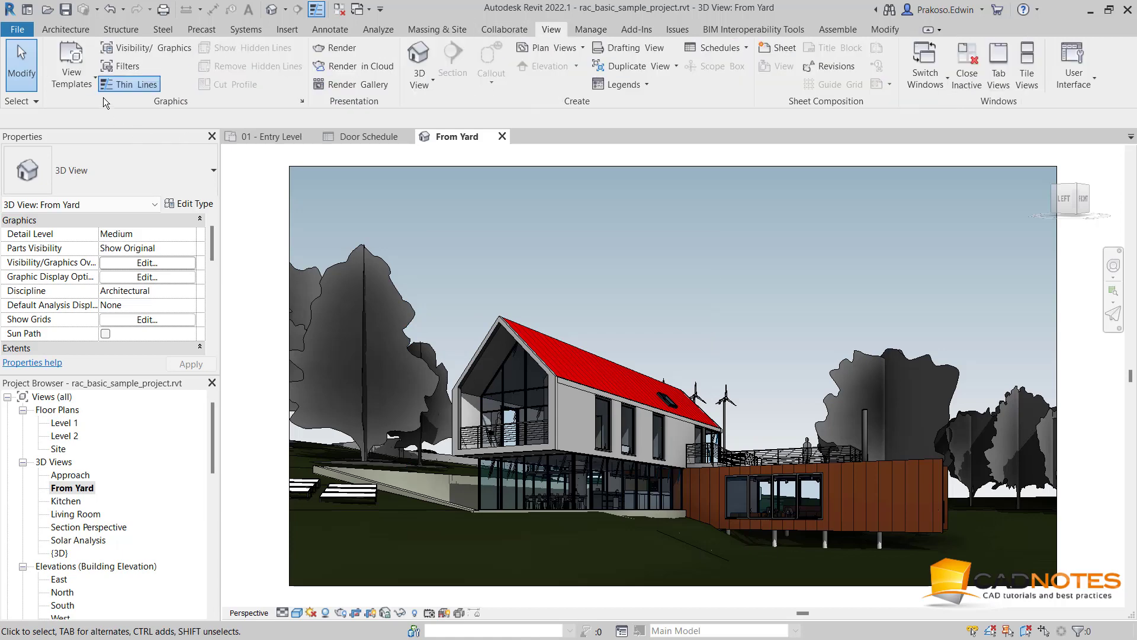
{"action": "left_click", "coordinate": [71, 80]}
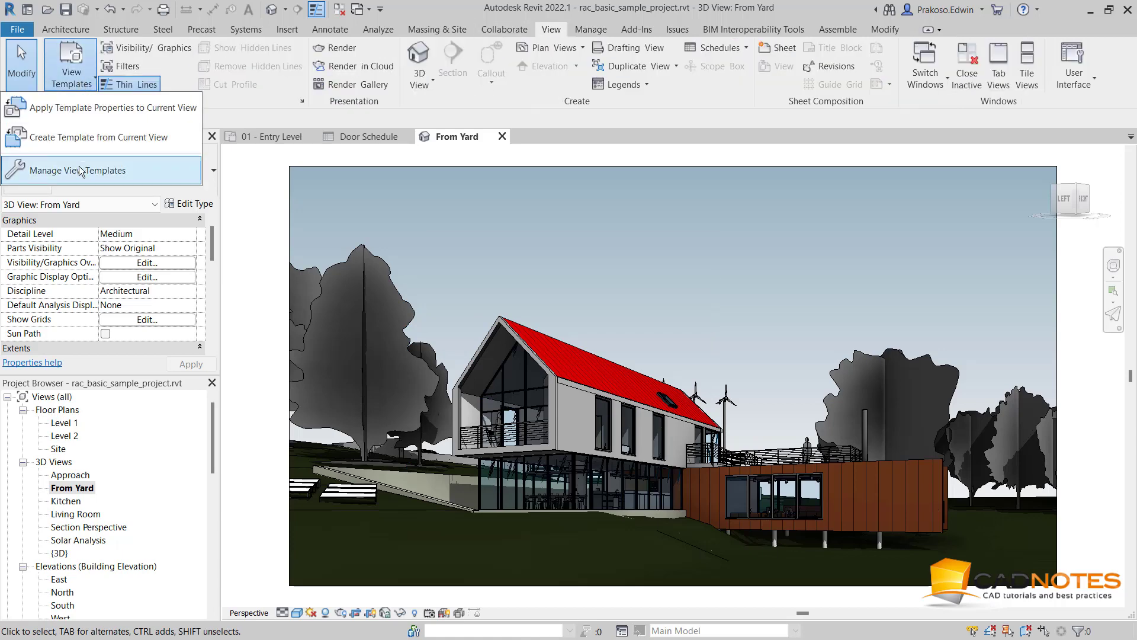
{"action": "left_click", "coordinate": [79, 170]}
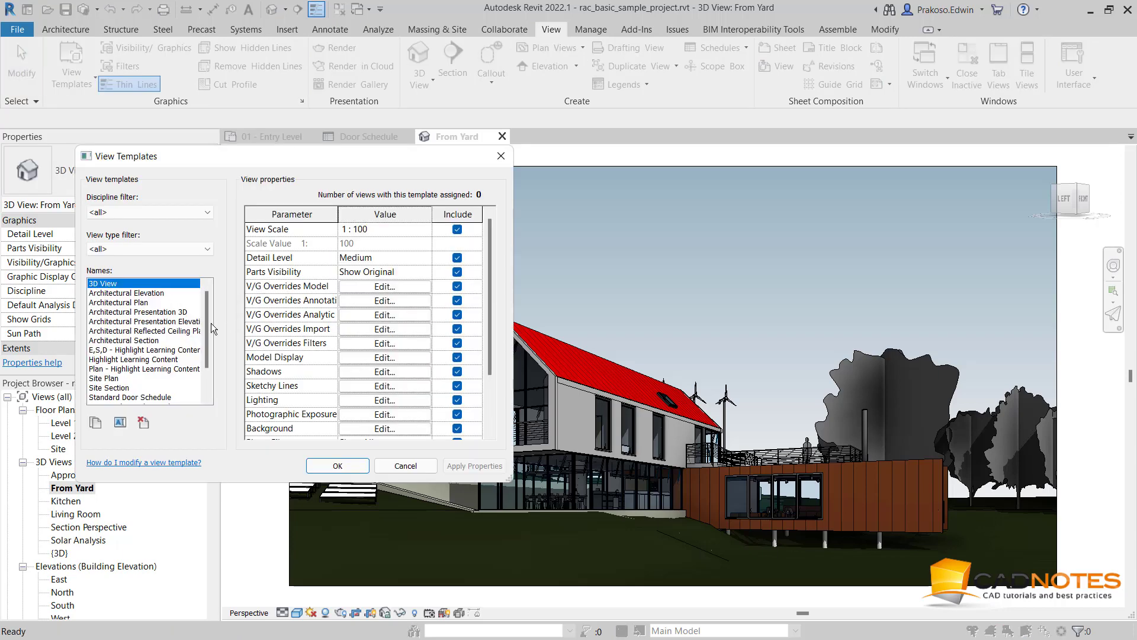
{"action": "scroll", "coordinate": [206, 332], "scroll_direction": "down", "scroll_amount": 1}
{"action": "scroll", "coordinate": [206, 336], "scroll_direction": "down", "scroll_amount": 1}
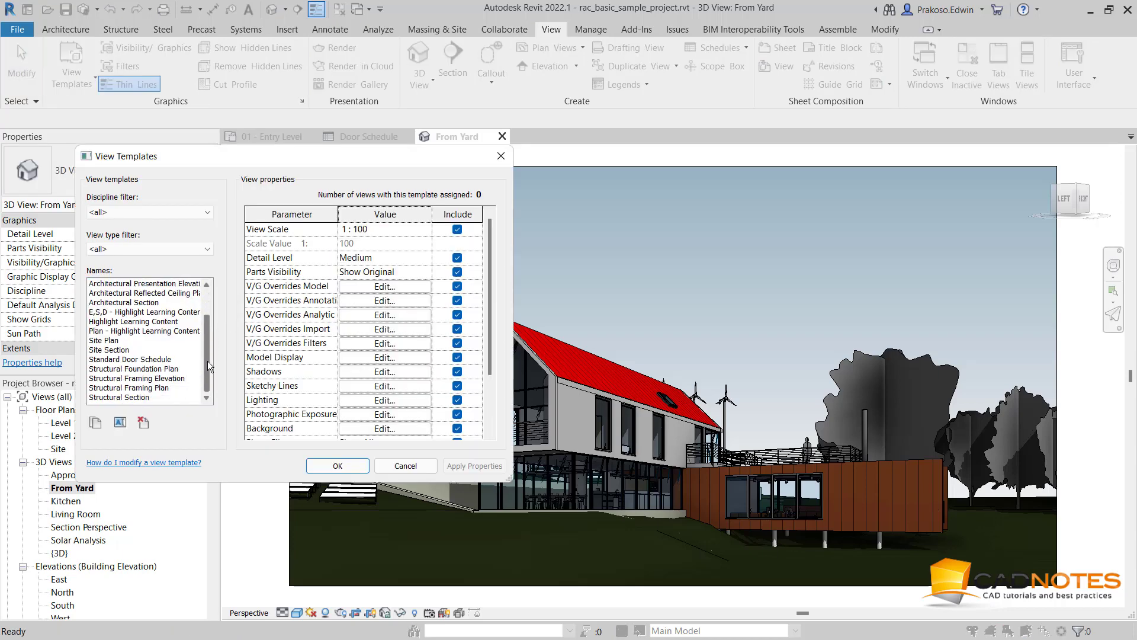
{"action": "left_click", "coordinate": [137, 360]}
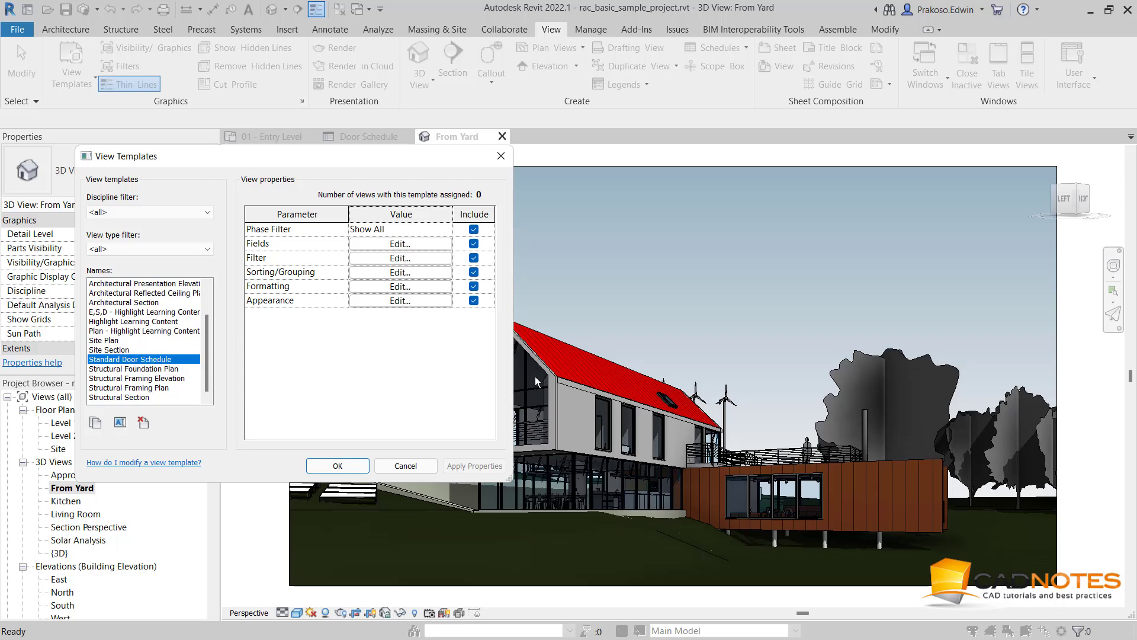
{"action": "left_click", "coordinate": [406, 466]}
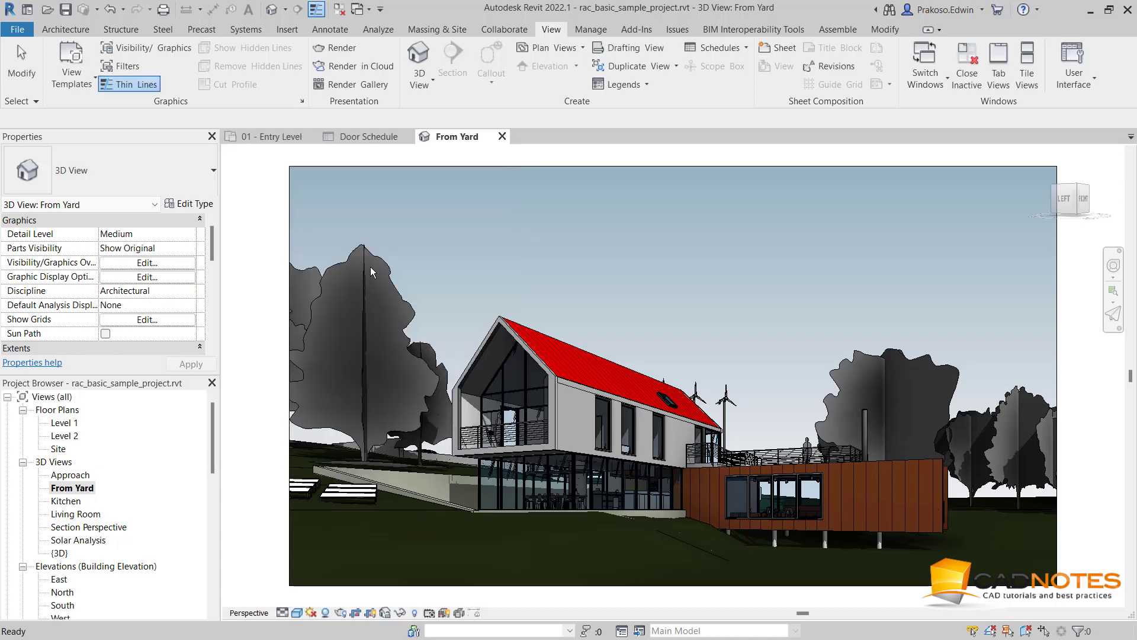
- Create a Doors schedule listing only the Count field
{"action": "left_click", "coordinate": [717, 51]}
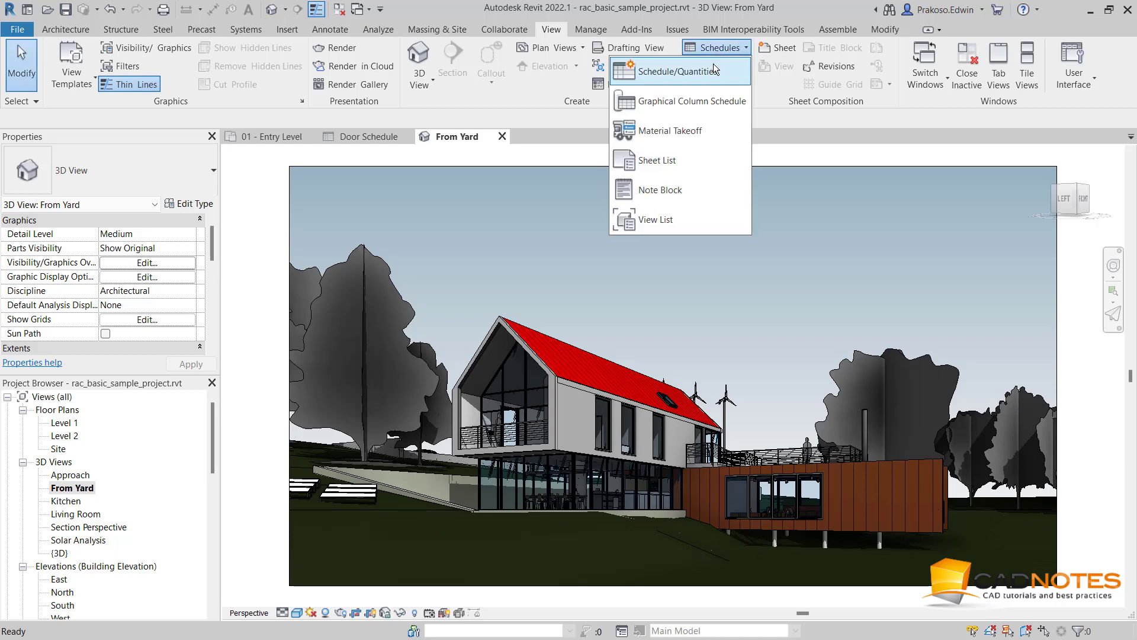
{"action": "left_click", "coordinate": [714, 64]}
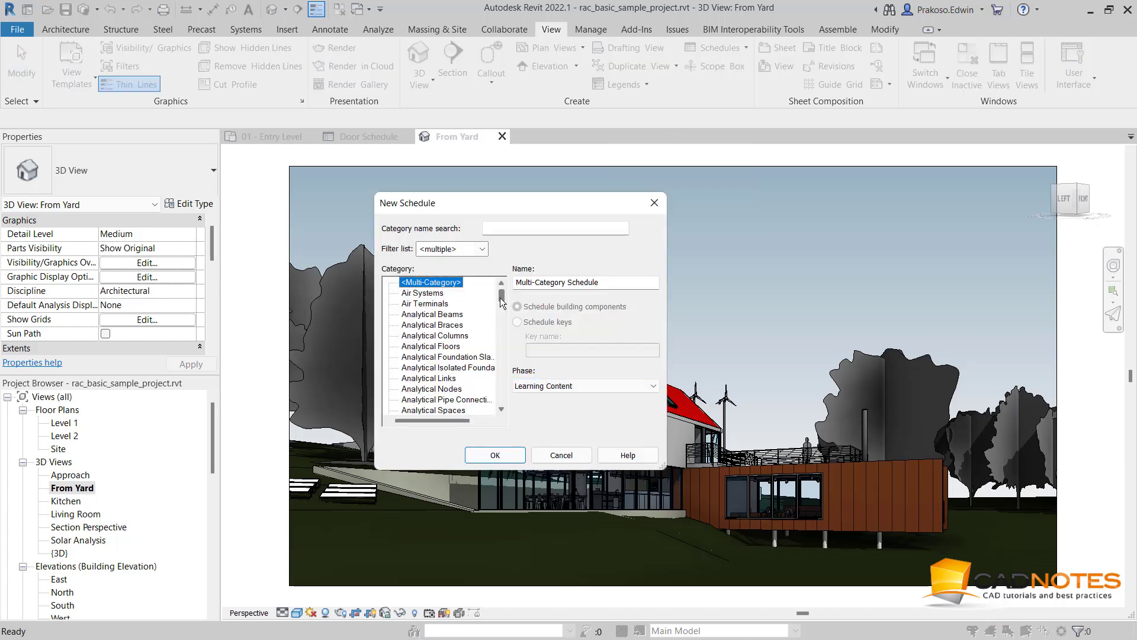
{"action": "left_click", "coordinate": [424, 346]}
{"action": "scroll", "coordinate": [424, 350], "scroll_direction": "down", "scroll_amount": 8}
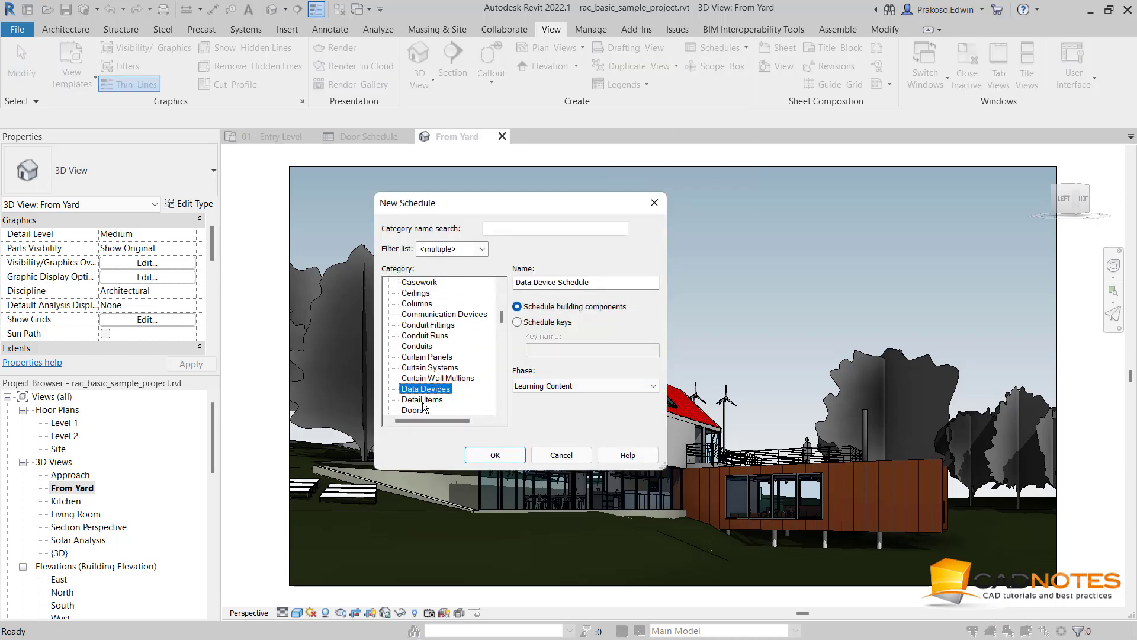
{"action": "left_click", "coordinate": [418, 399]}
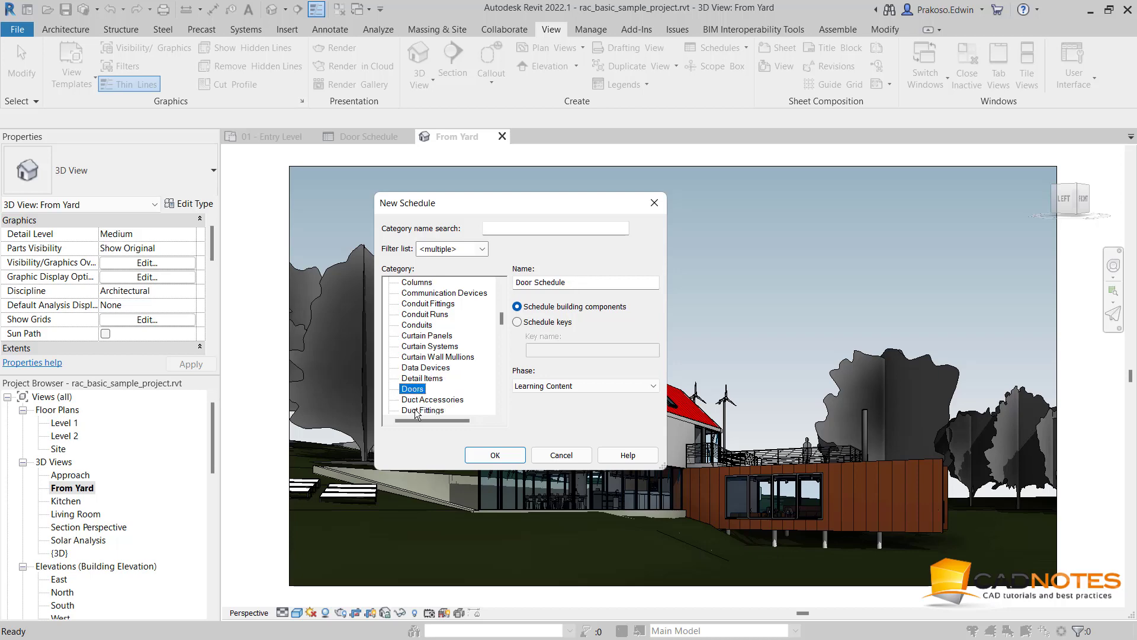
{"action": "left_click", "coordinate": [513, 458]}
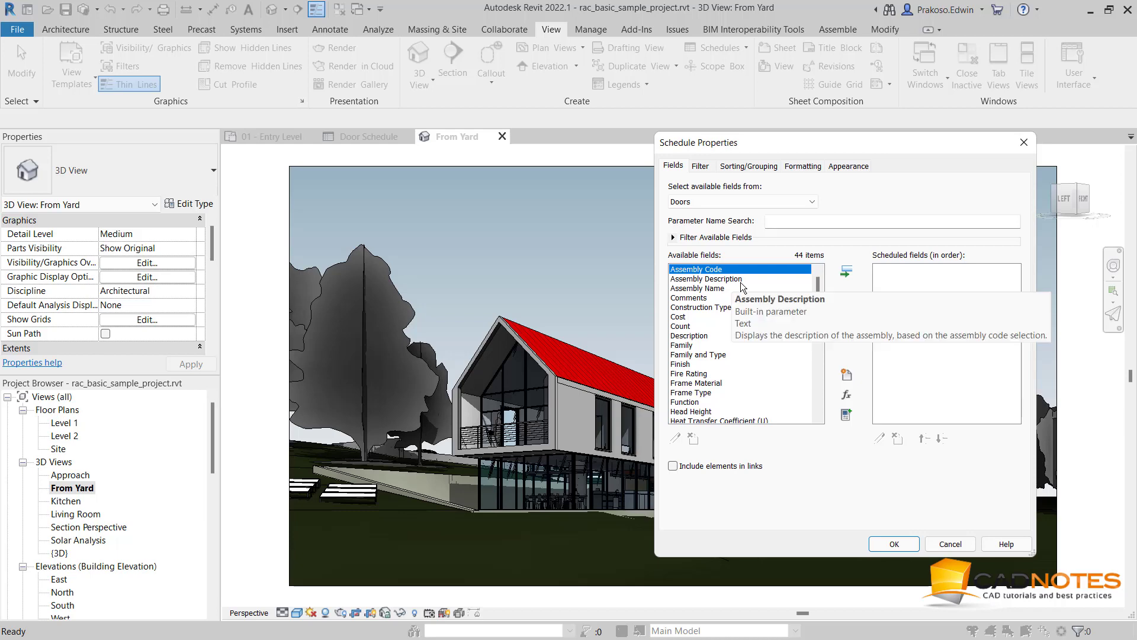
{"action": "double_click", "coordinate": [681, 326]}
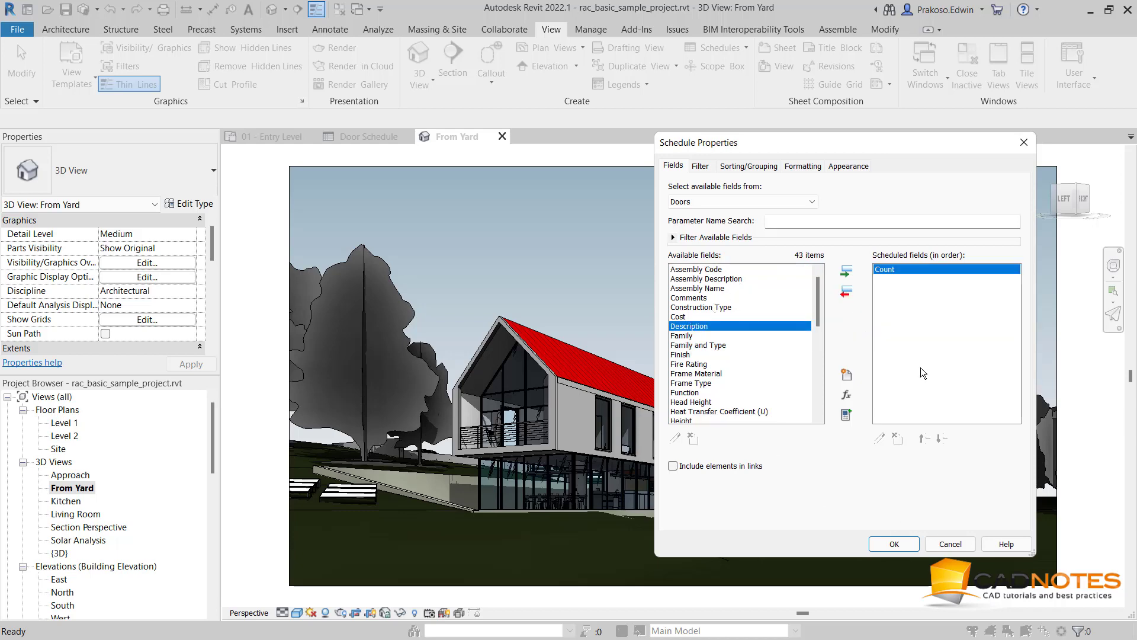
{"action": "left_click", "coordinate": [897, 544]}
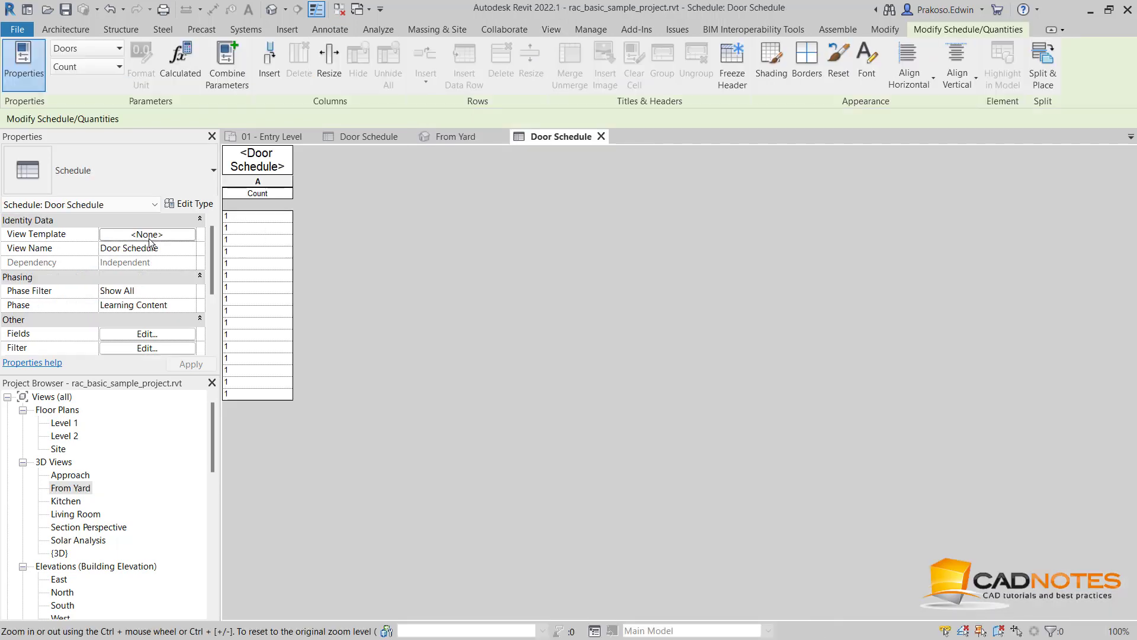
- Assign the Standard Door Schedule template to the new schedule and select the Width column
{"action": "left_click", "coordinate": [148, 235]}
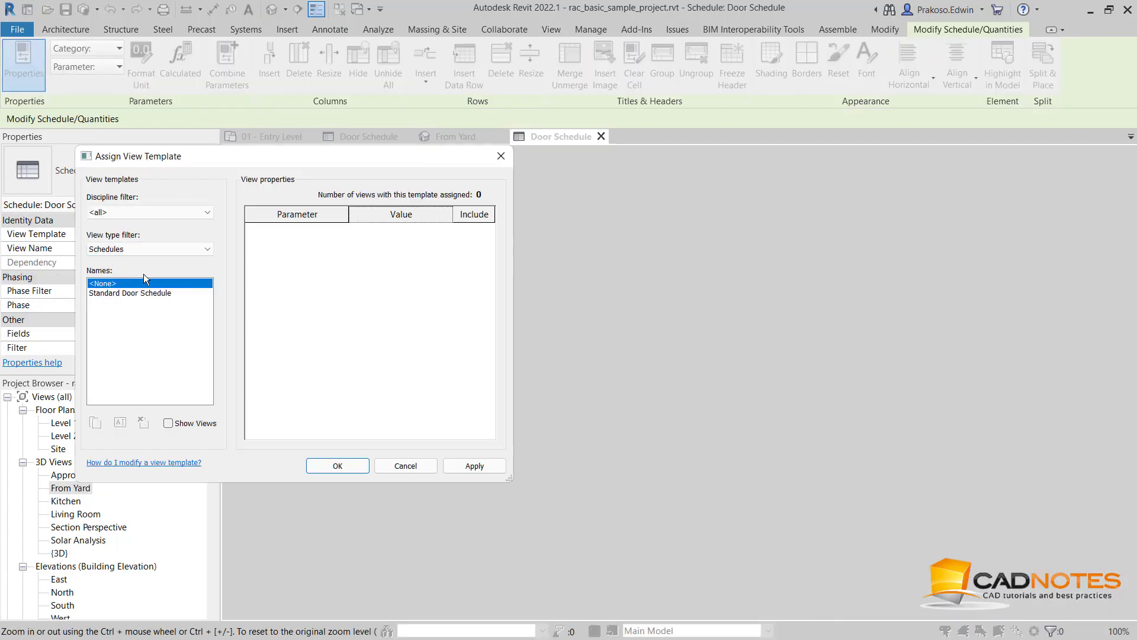
{"action": "left_click", "coordinate": [124, 292]}
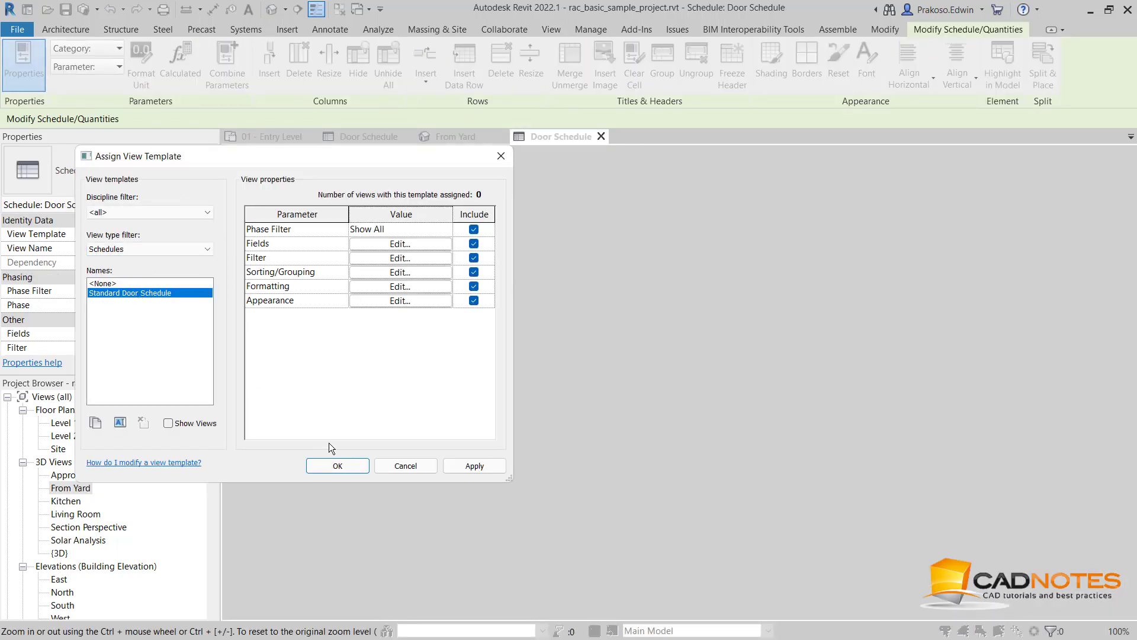
{"action": "left_click", "coordinate": [342, 468]}
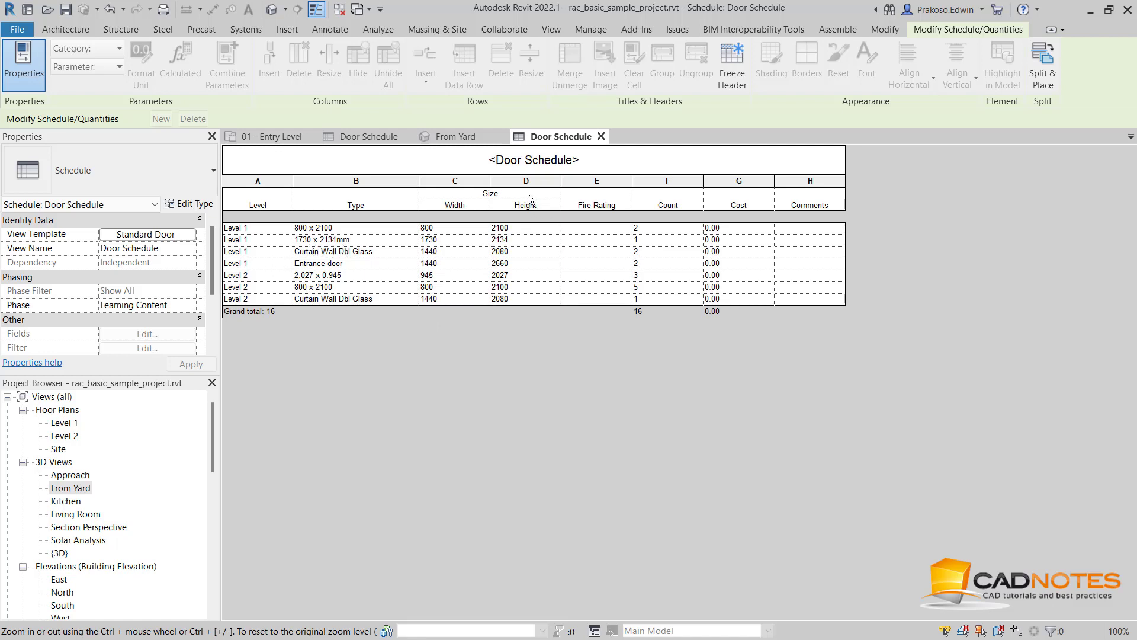
{"action": "left_click", "coordinate": [474, 202]}
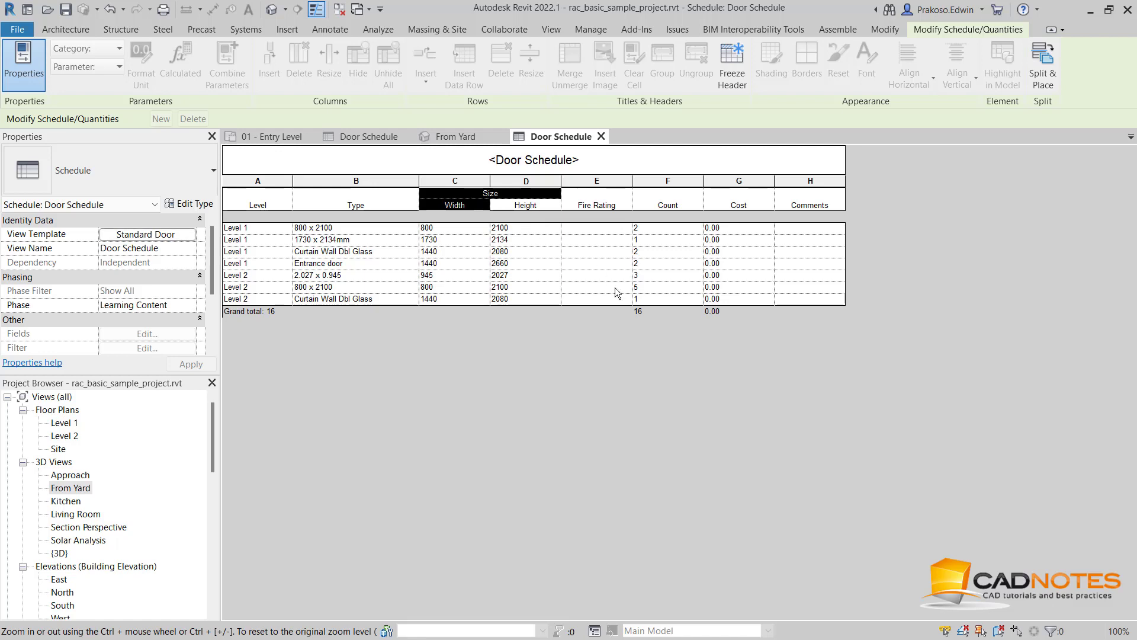